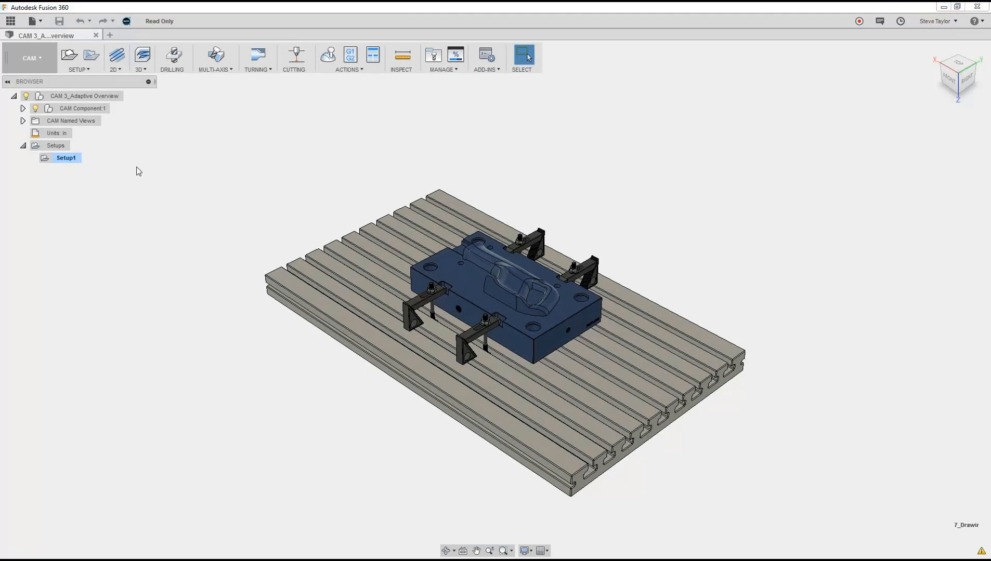
Step: Start a 2D Face operation in Setup1, open its tool selection and browse the available tool libraries
click(124, 73)
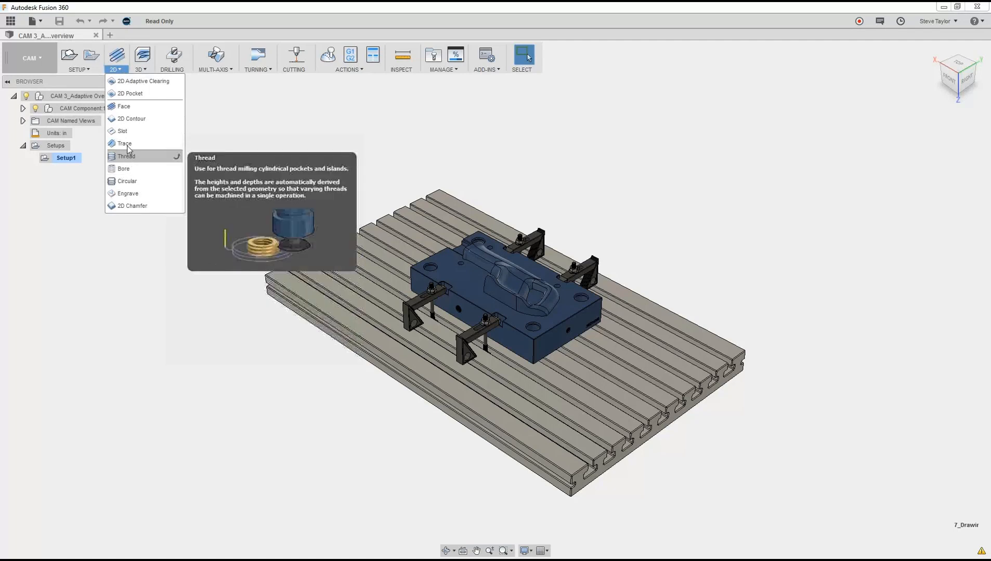
click(128, 110)
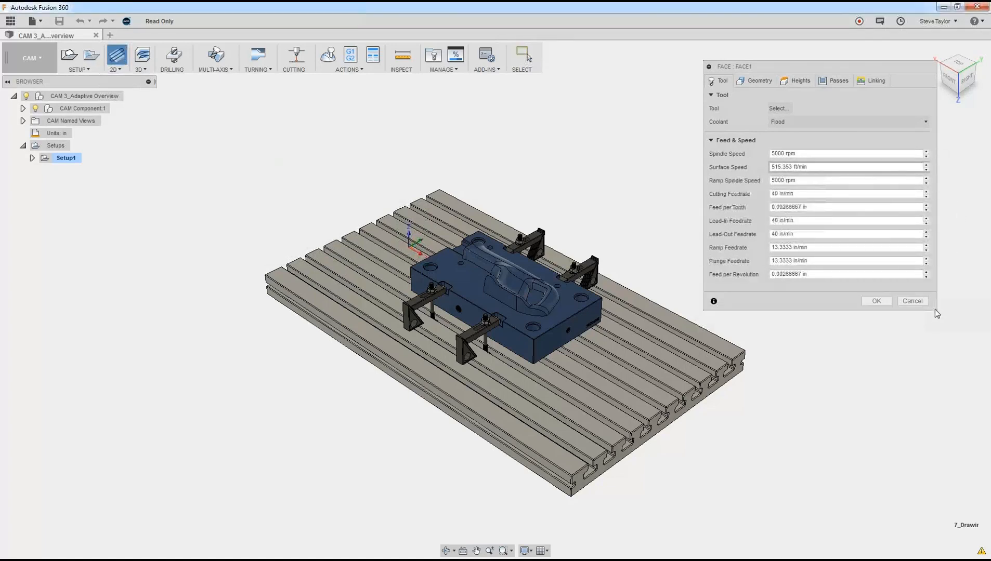
drag(936, 309, 848, 302)
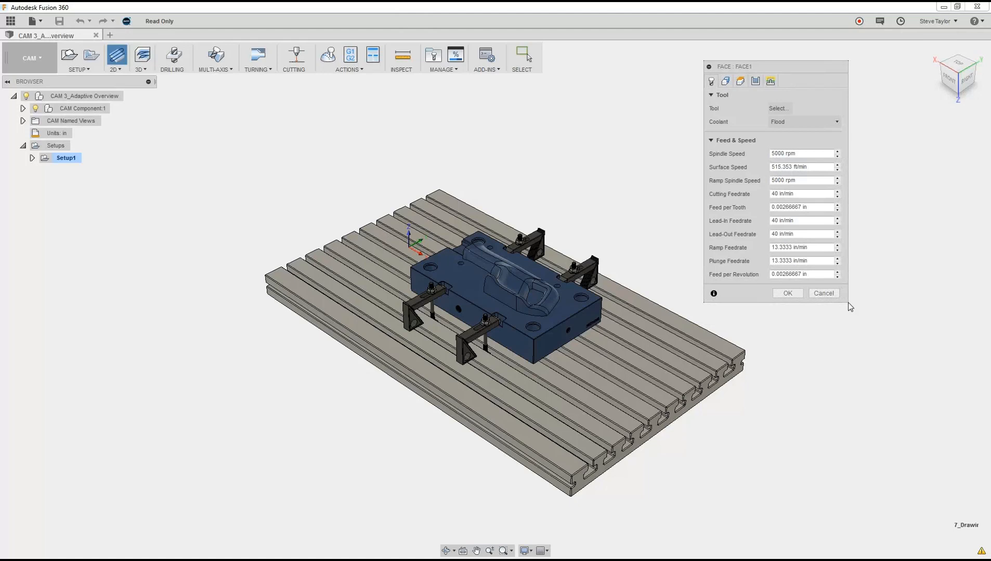
drag(848, 303, 909, 310)
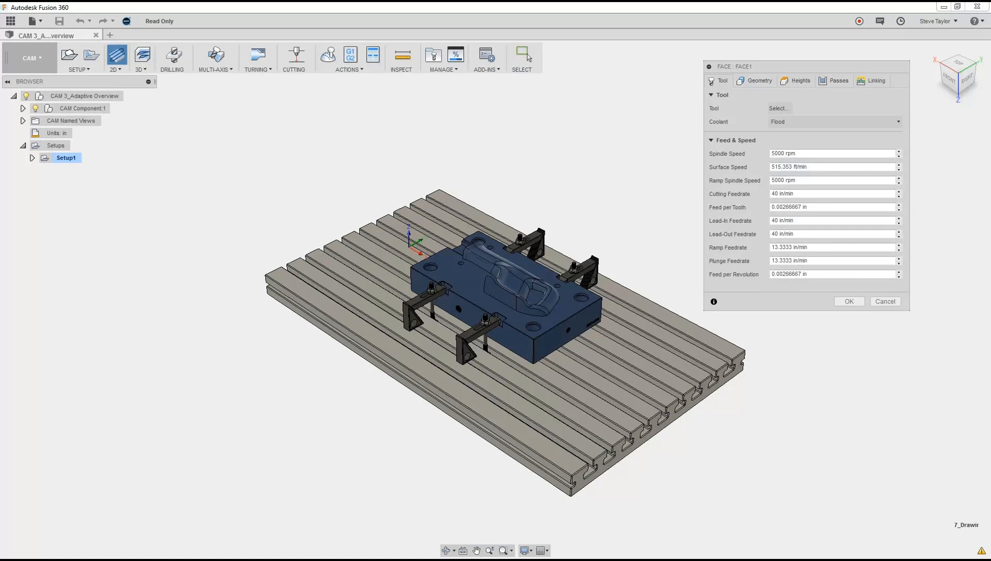
click(779, 109)
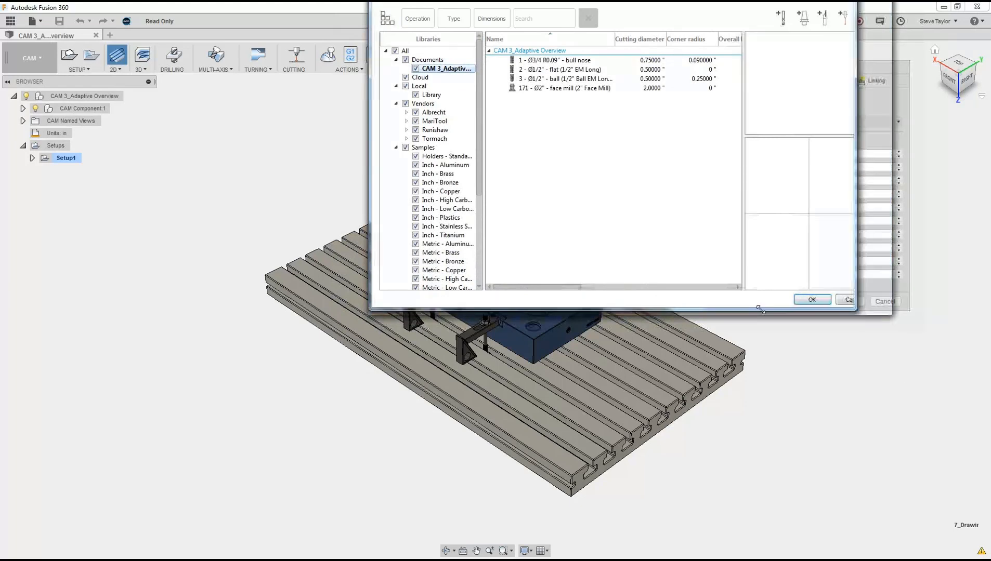
drag(886, 313, 745, 329)
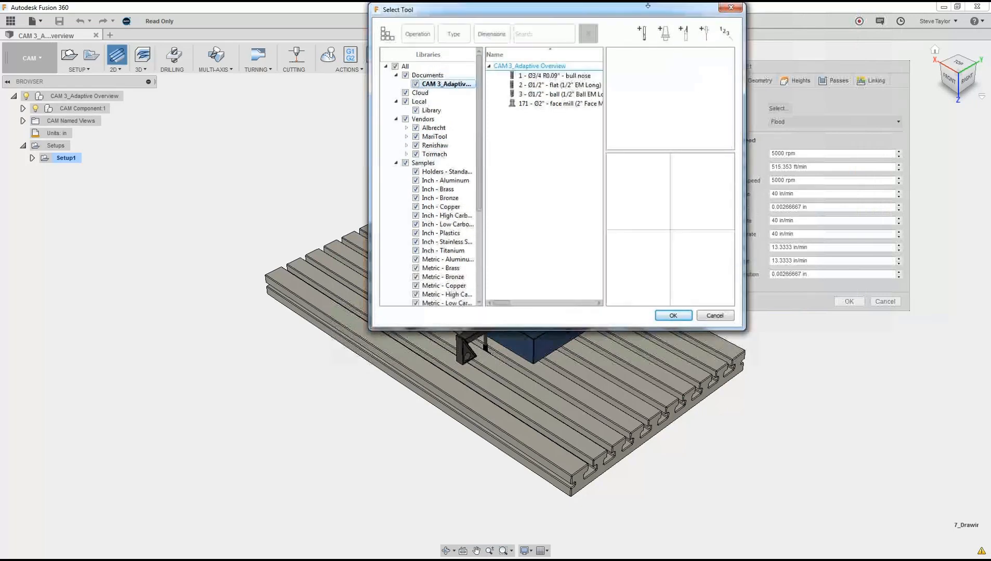
drag(527, 8, 377, 86)
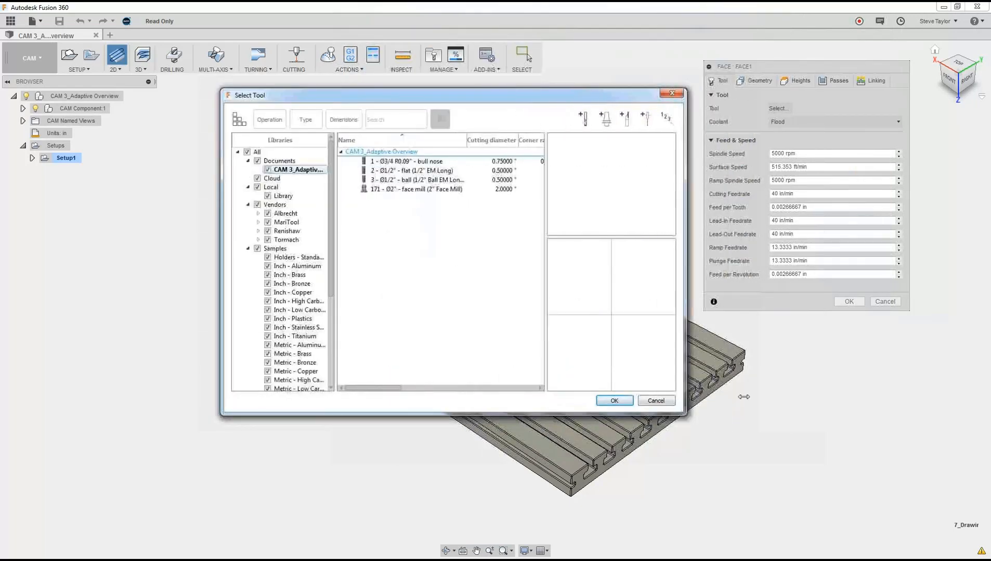
drag(332, 187, 334, 280)
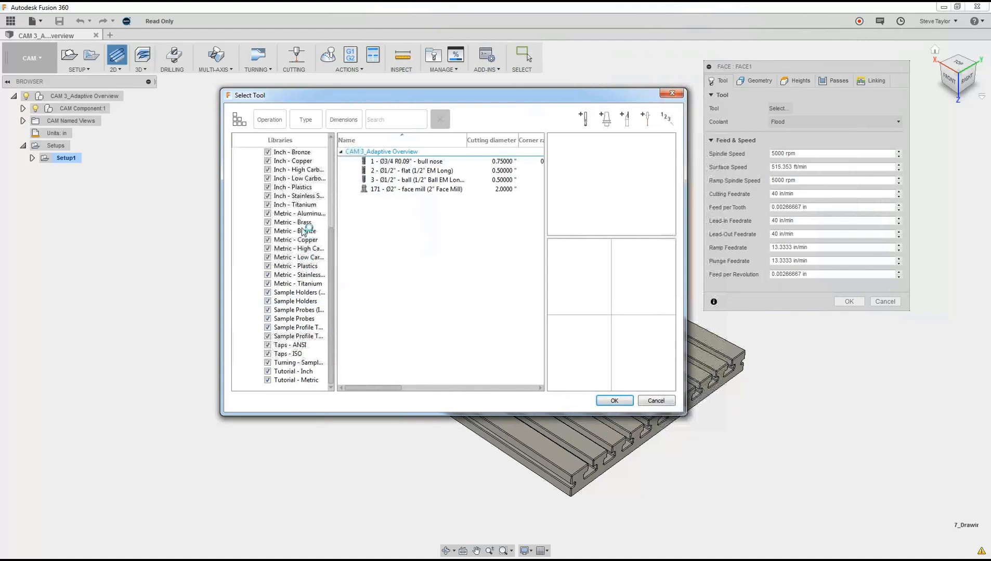
drag(331, 283, 330, 157)
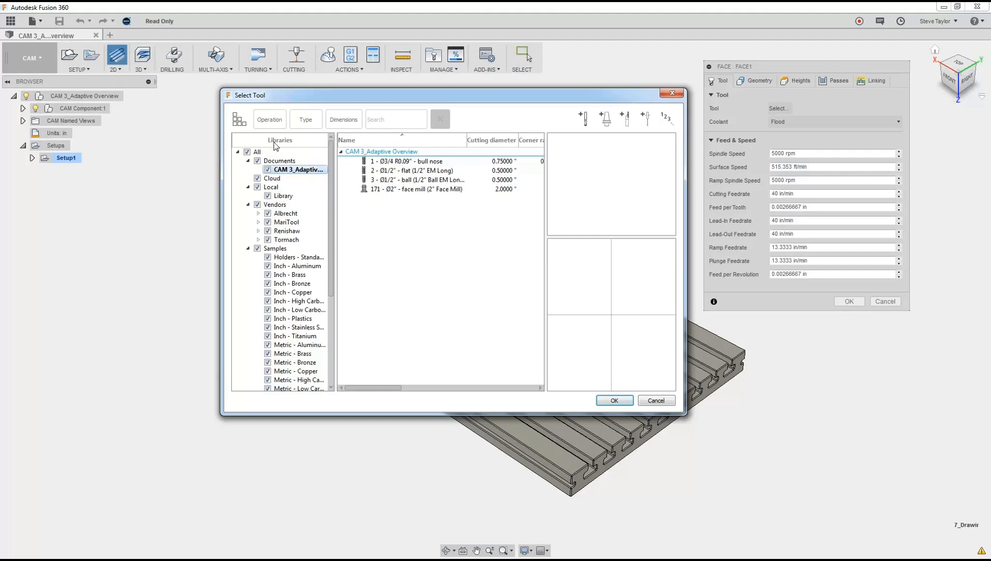
Step: Filter the tool list to tools suited to the Face milling operation, leaving the dimension filters unset
click(273, 121)
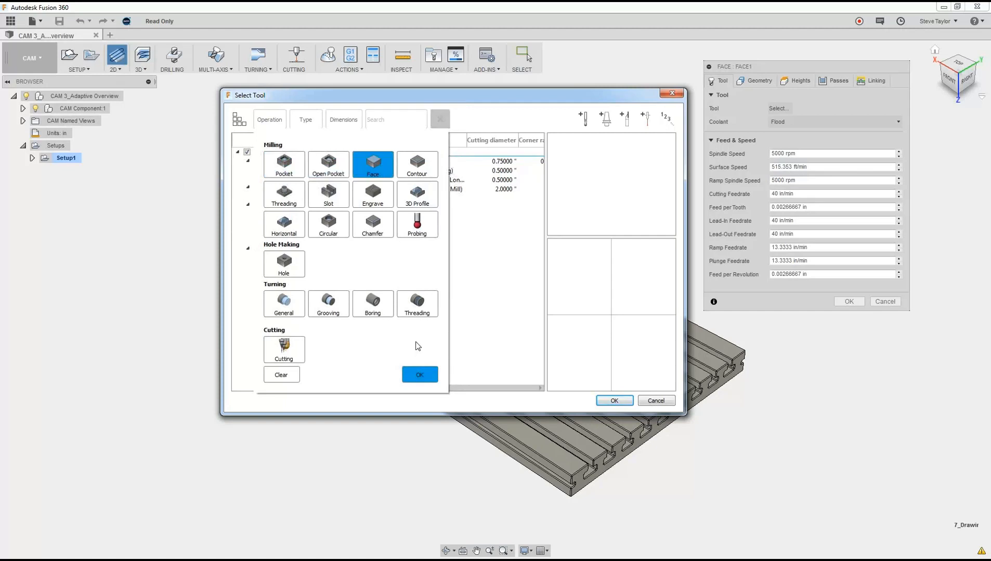
click(413, 375)
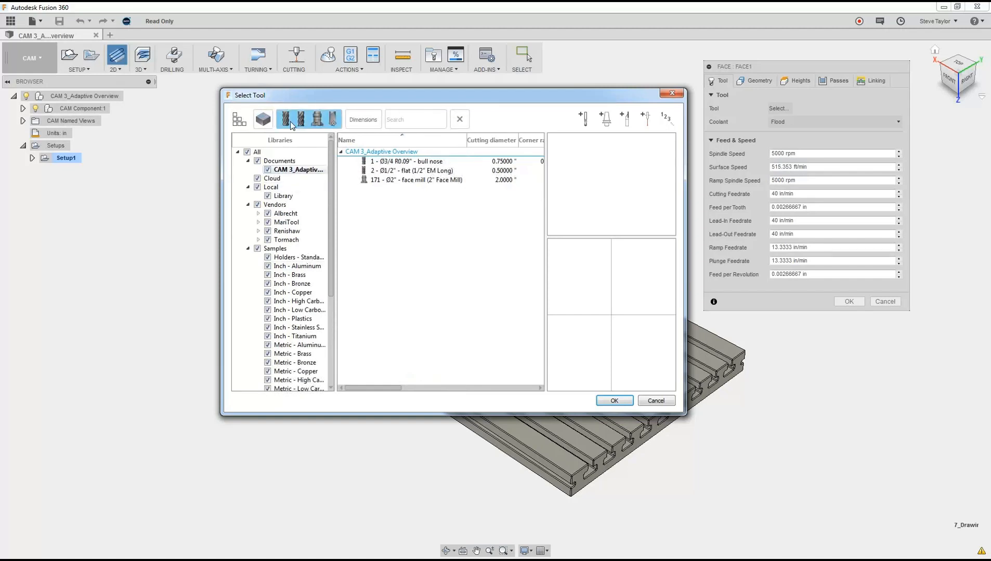
click(359, 119)
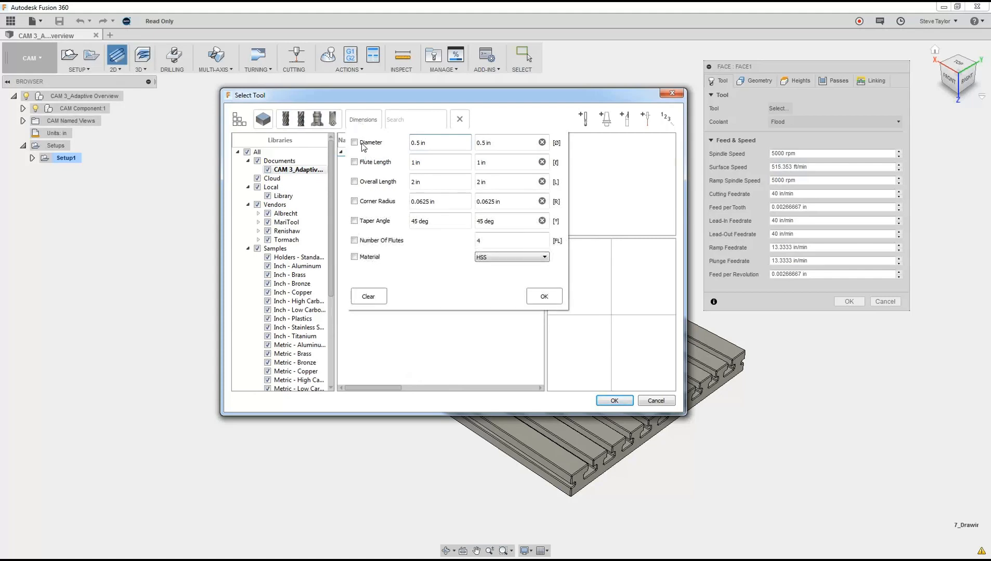
click(544, 296)
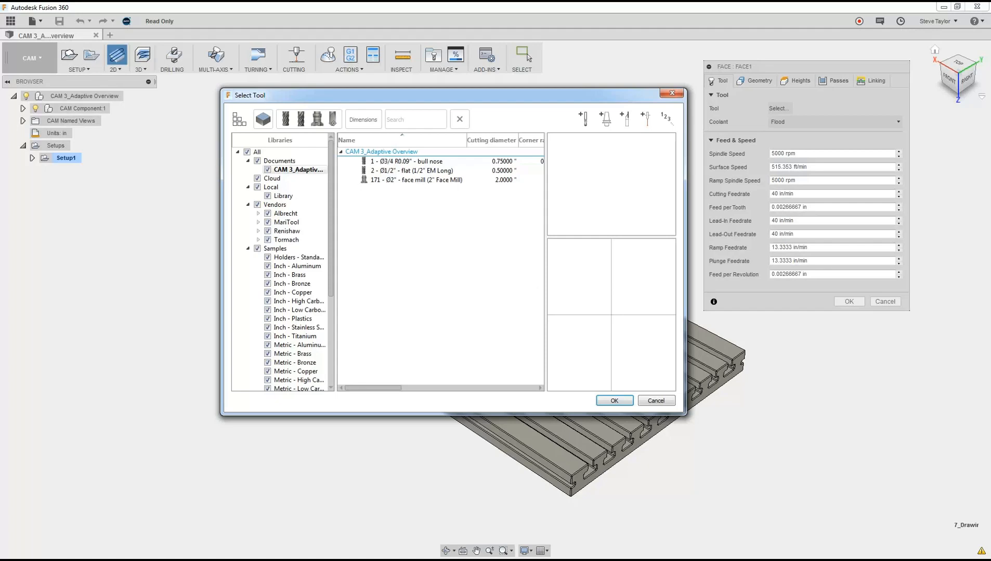
Step: Assign tool 171, the 2" face mill, to the Face operation and keep its coolant on Flood
click(401, 179)
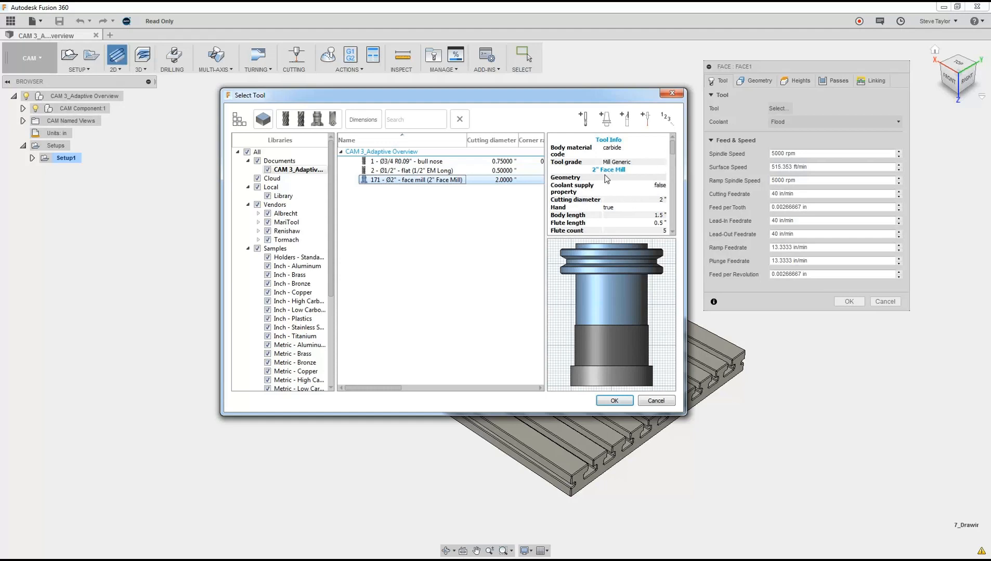
click(673, 156)
drag(673, 156, 678, 194)
drag(676, 183, 674, 143)
click(613, 400)
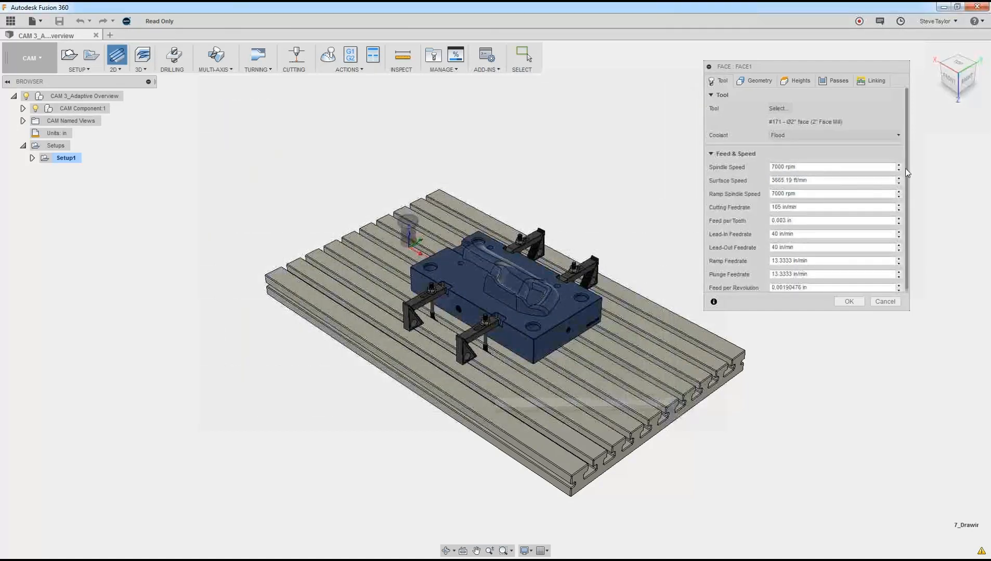
click(897, 137)
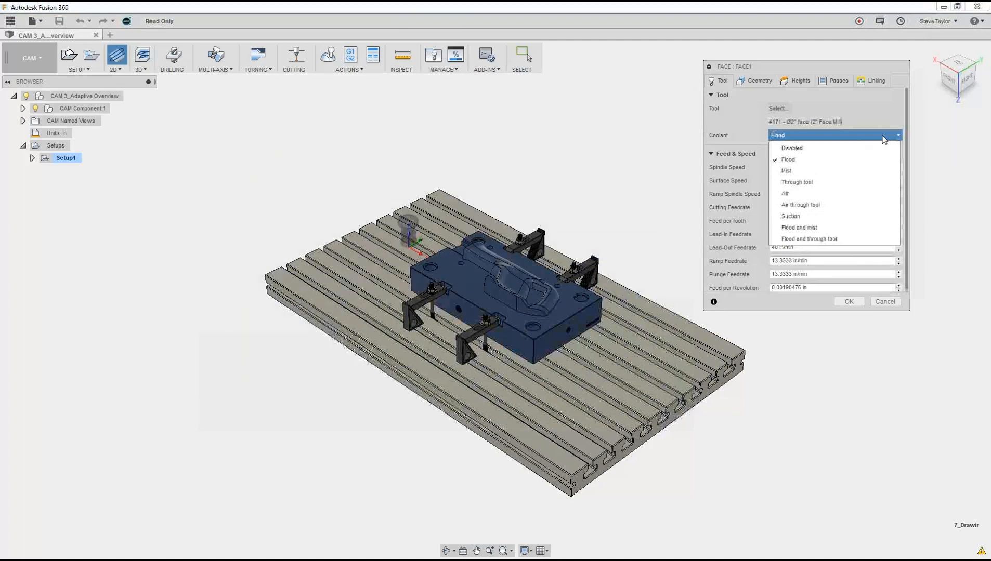
click(806, 164)
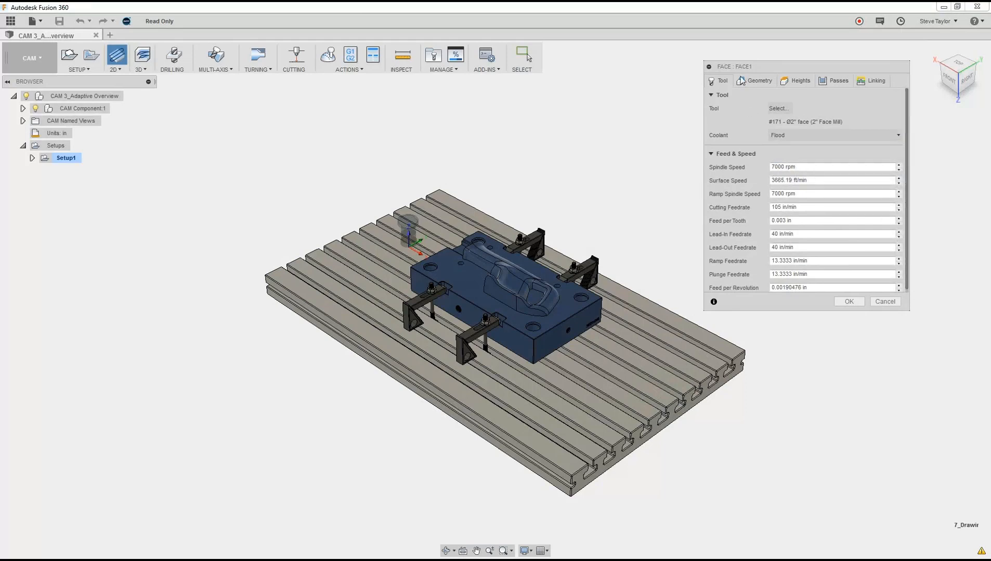
Step: Check the Face operation's stock contour and heights, set the pass extension to 1.1 in and generate the toolpath
click(757, 83)
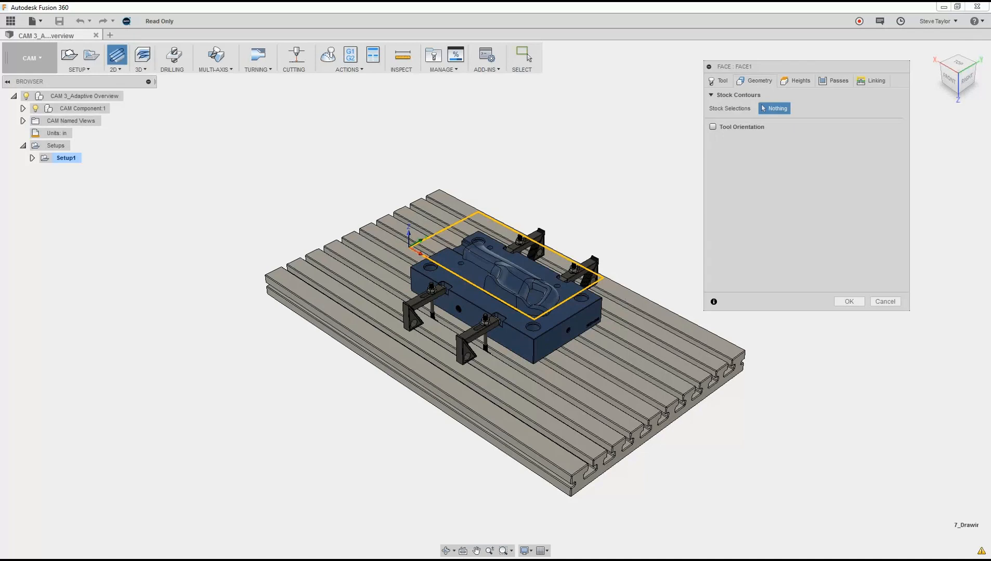
click(794, 81)
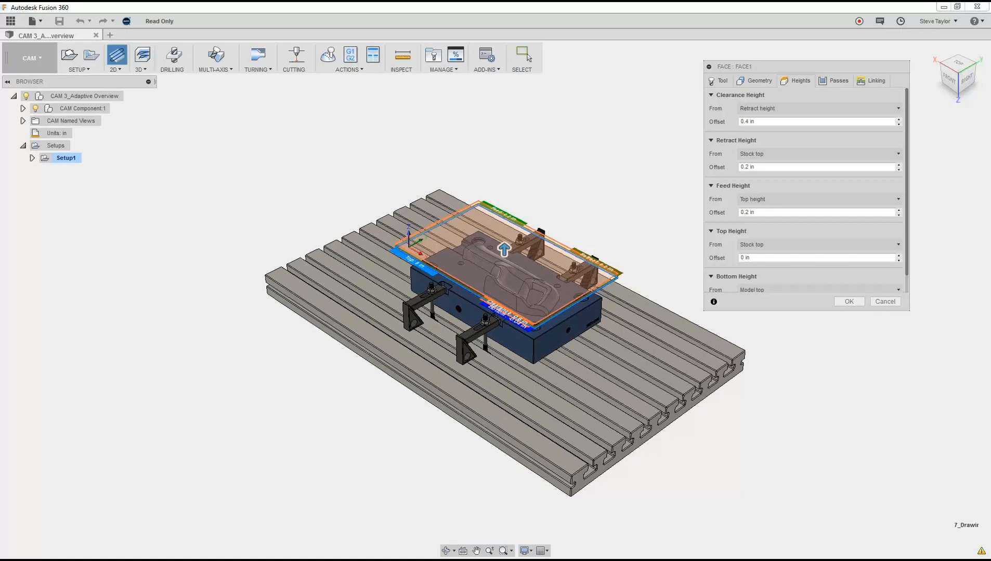
scroll(456, 318, up, 3)
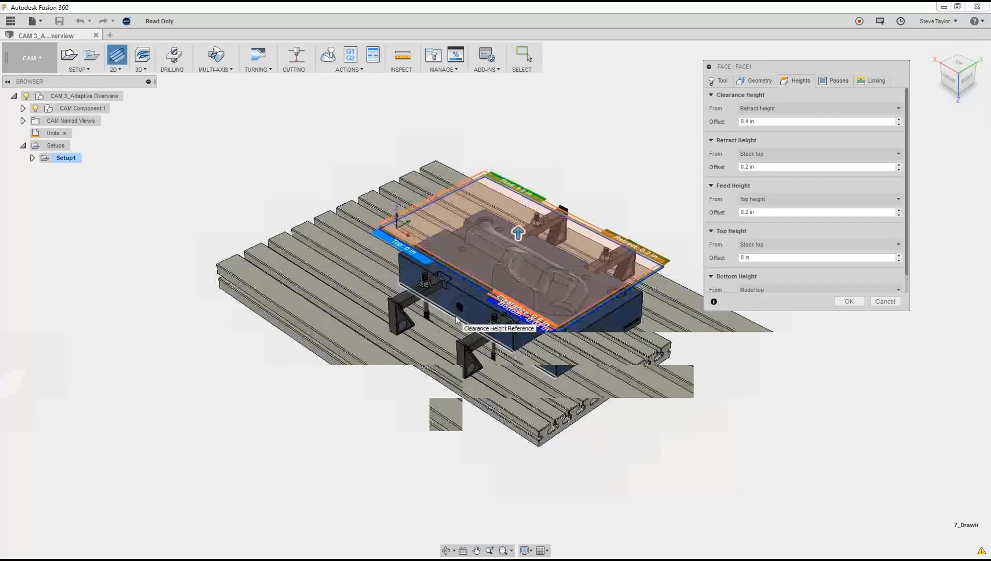
scroll(455, 318, up, 4)
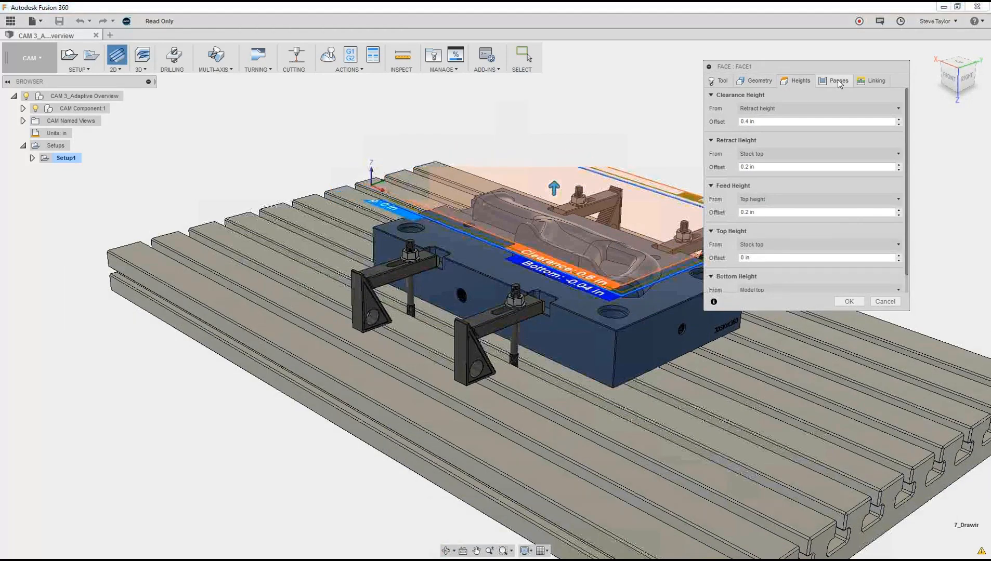
click(838, 81)
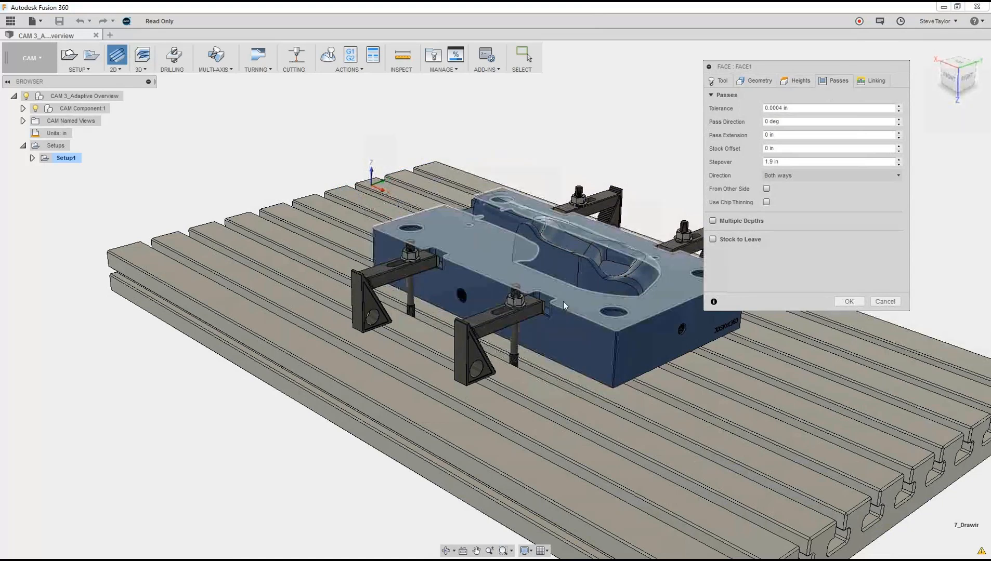
middle_drag(564, 301, 282, 225)
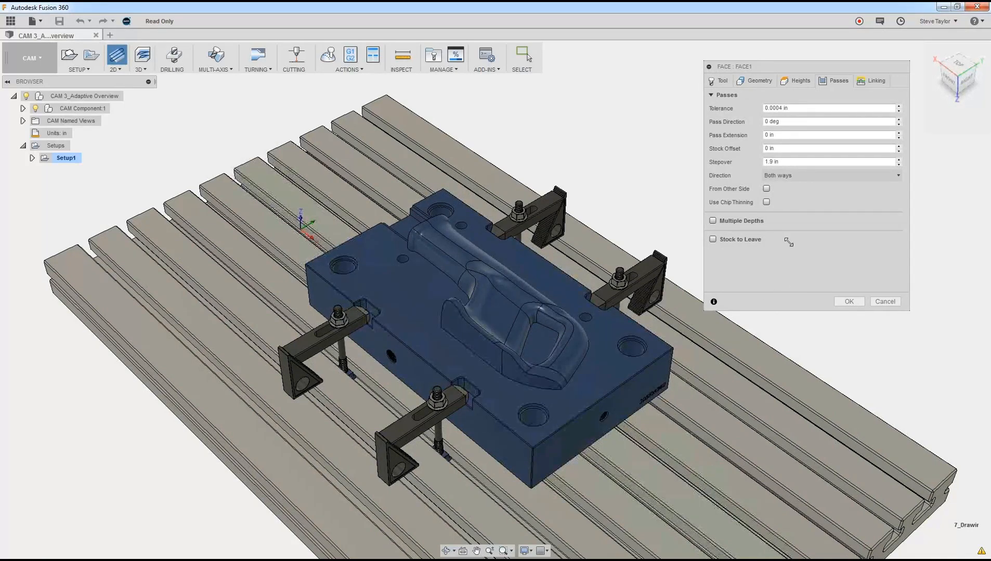
click(785, 135)
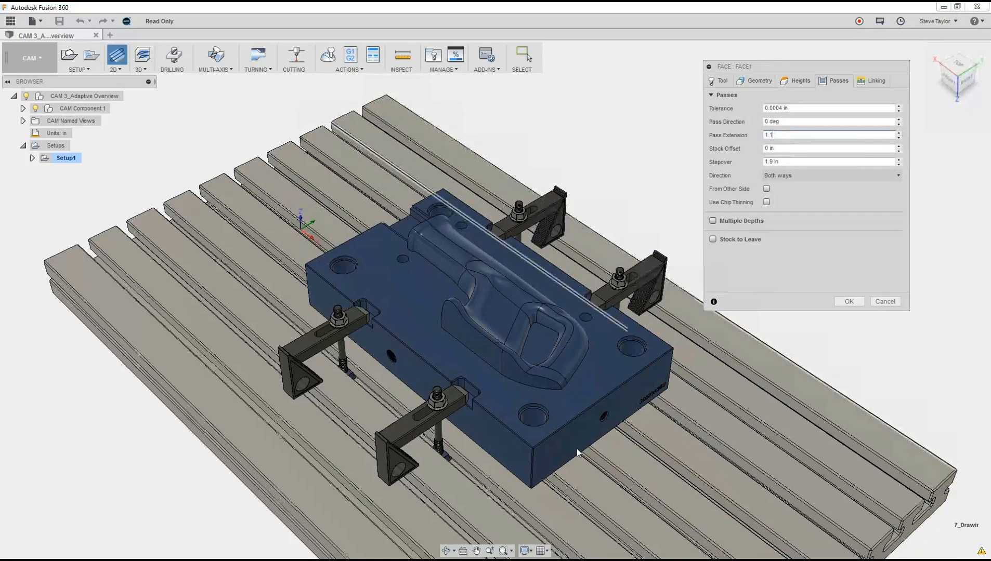
key(Return)
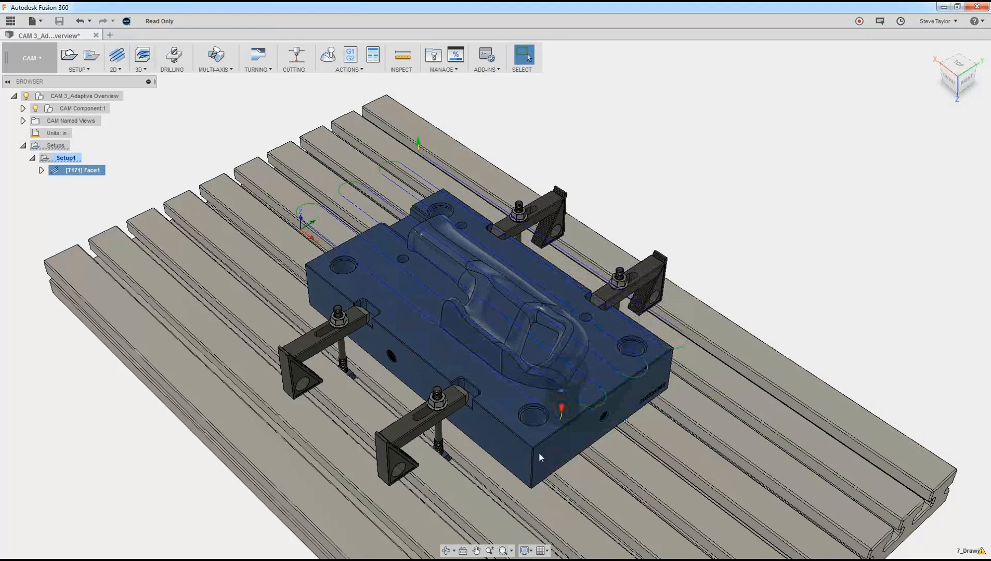
Step: Reopen the Face operation, review its passes and linking settings, and accept them without changes
click(79, 171)
click(79, 190)
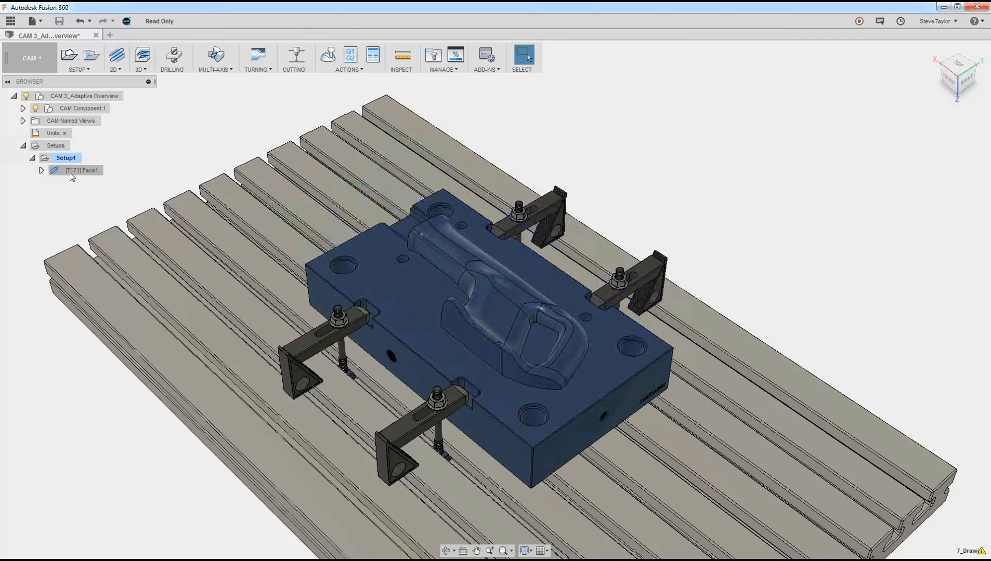
right_click(72, 178)
click(83, 181)
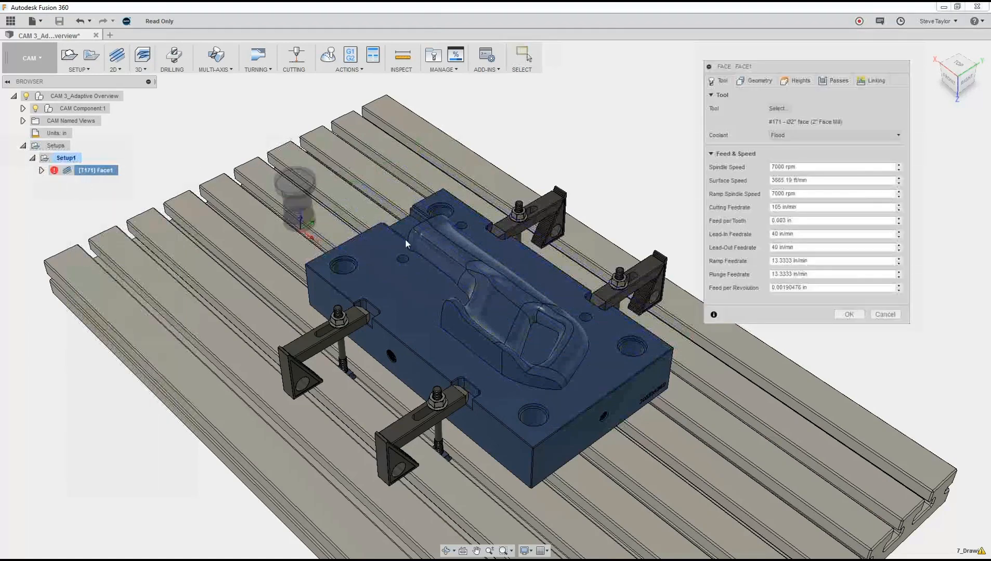
click(833, 82)
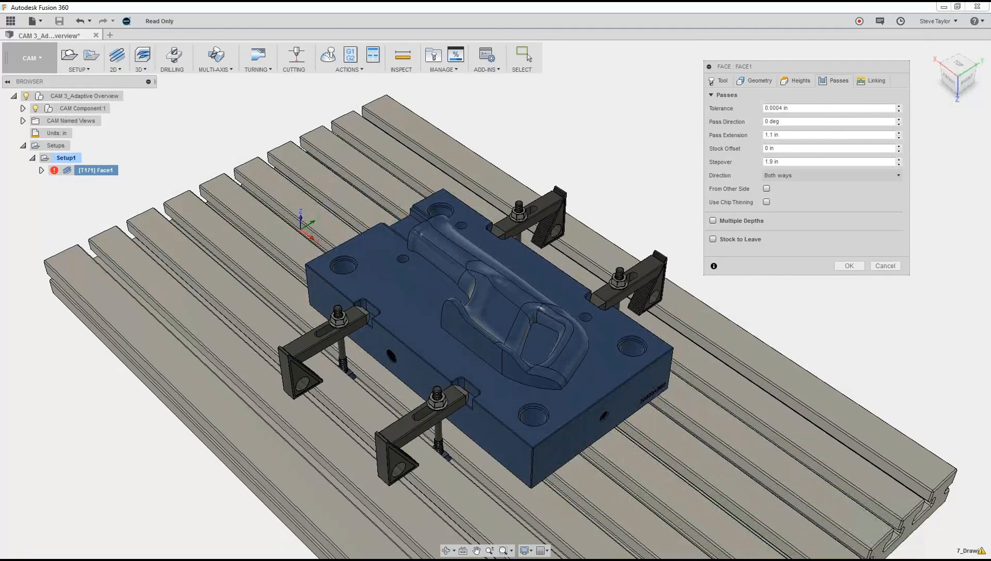
click(874, 82)
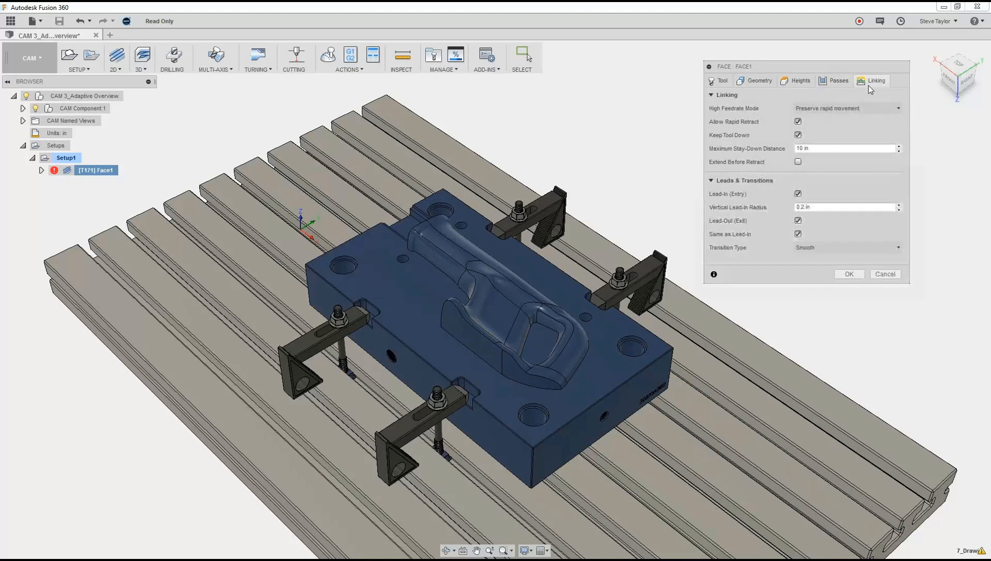
click(847, 277)
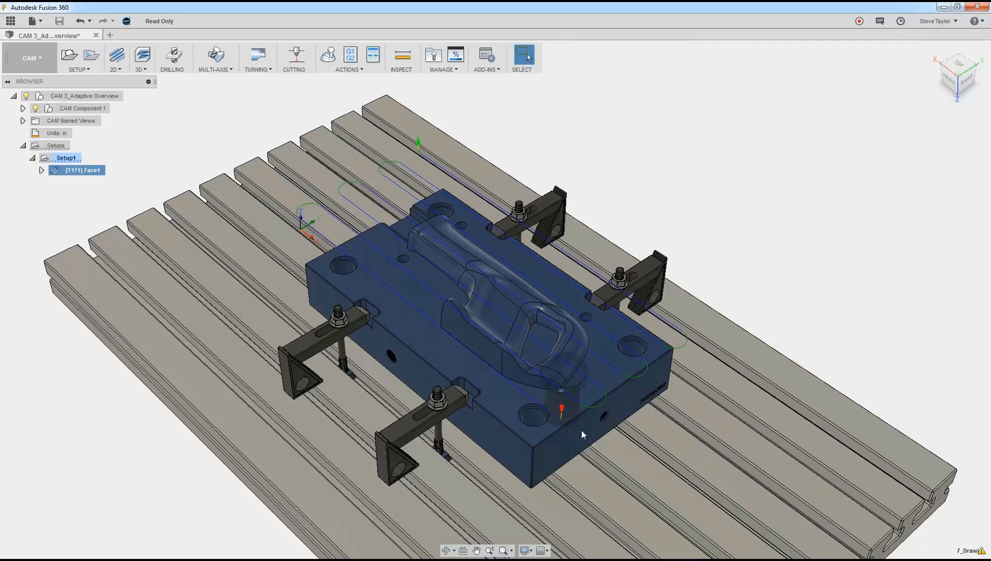
Step: Inspect the facing toolpath above the part up close and from the front view
scroll(563, 431, up, 5)
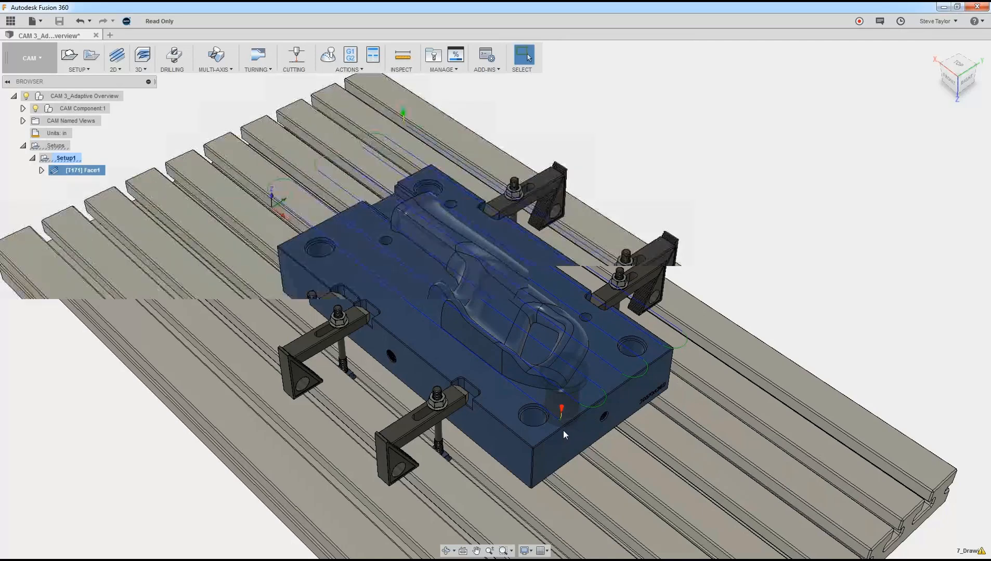
scroll(563, 431, down, 1)
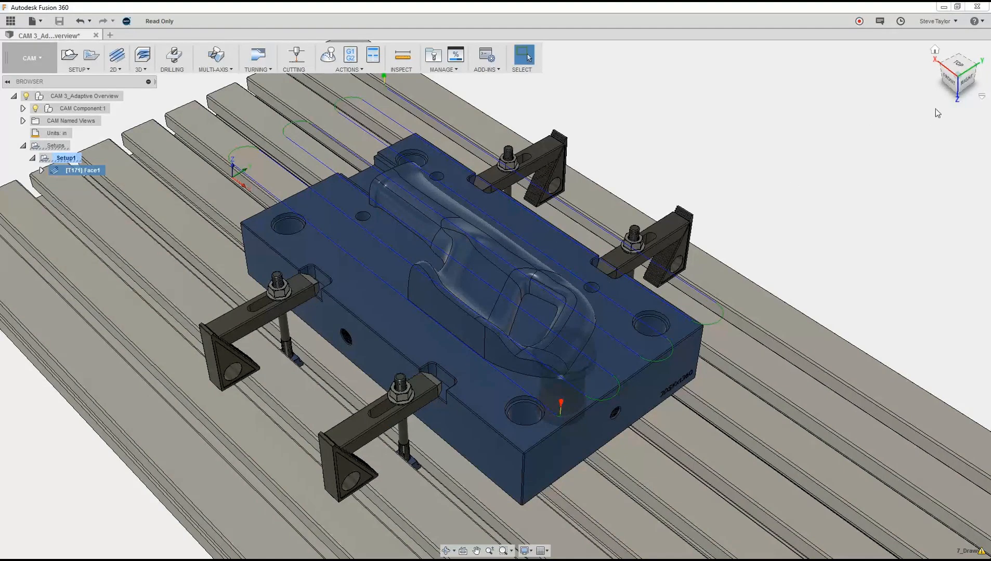
click(949, 85)
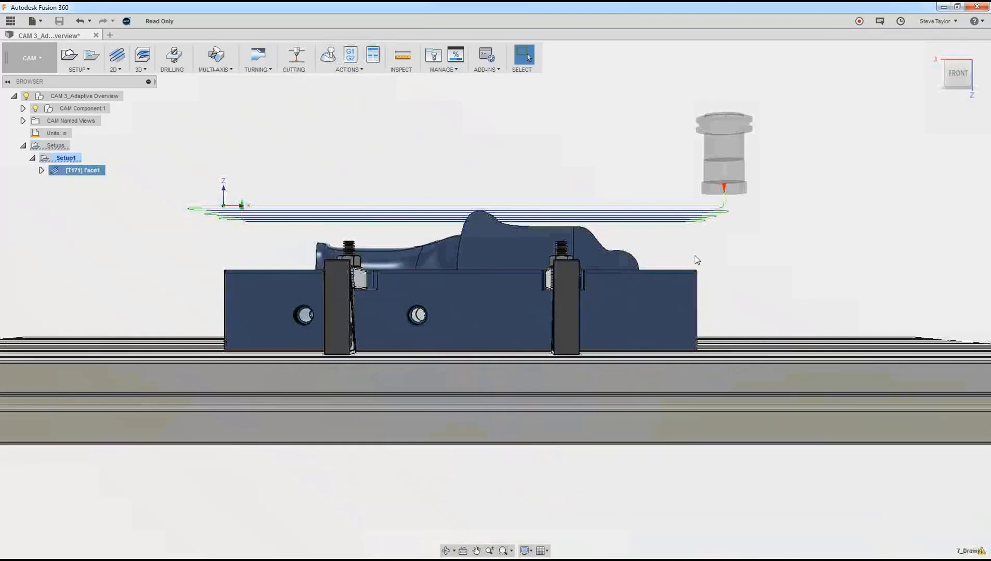
shift+middle_drag(692, 260, 692, 267)
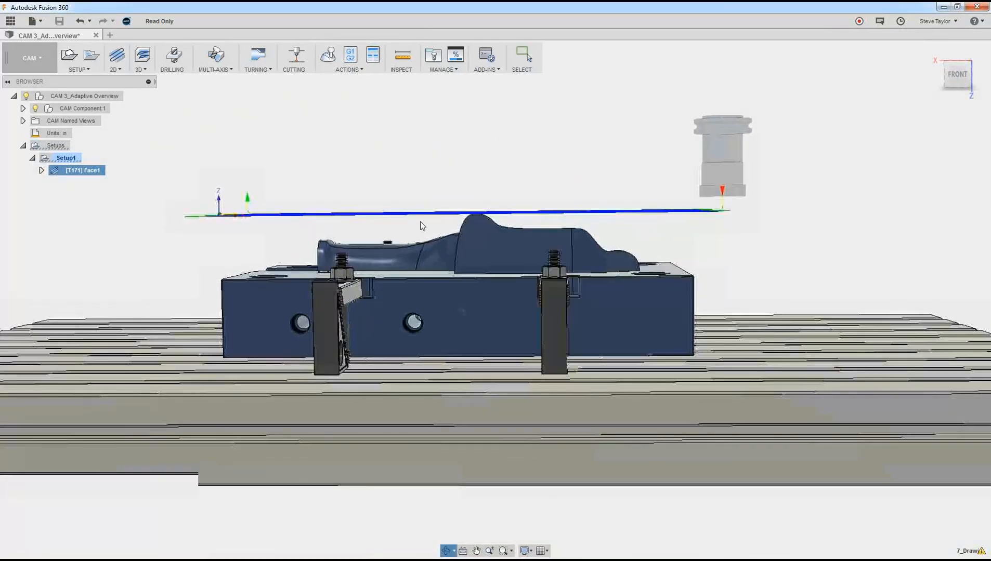
key(Escape)
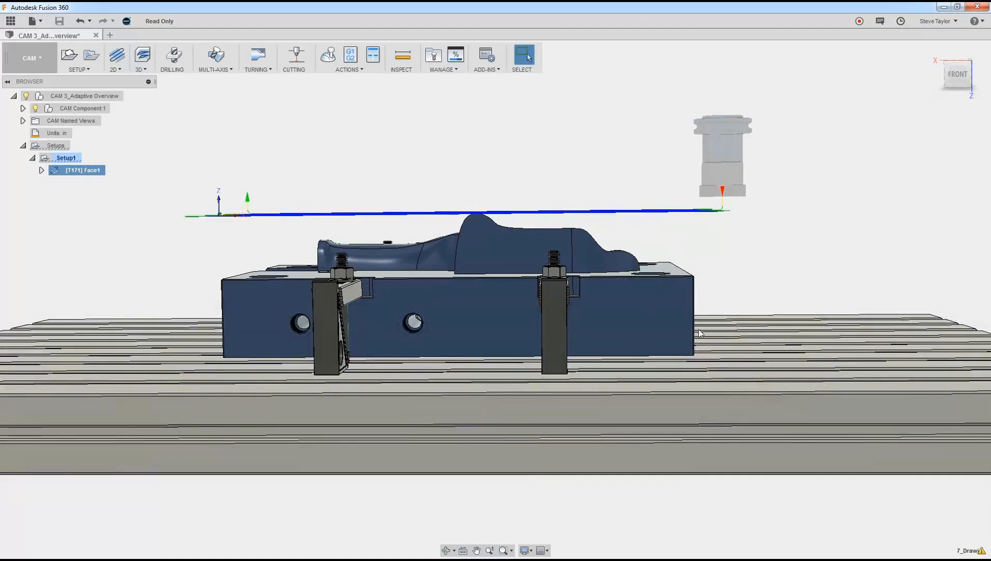
Step: Start a 3D Adaptive Clearing operation and assign it tool 1, the 3/4" R0.09" bull nose mill
shift+middle_drag(698, 325, 727, 327)
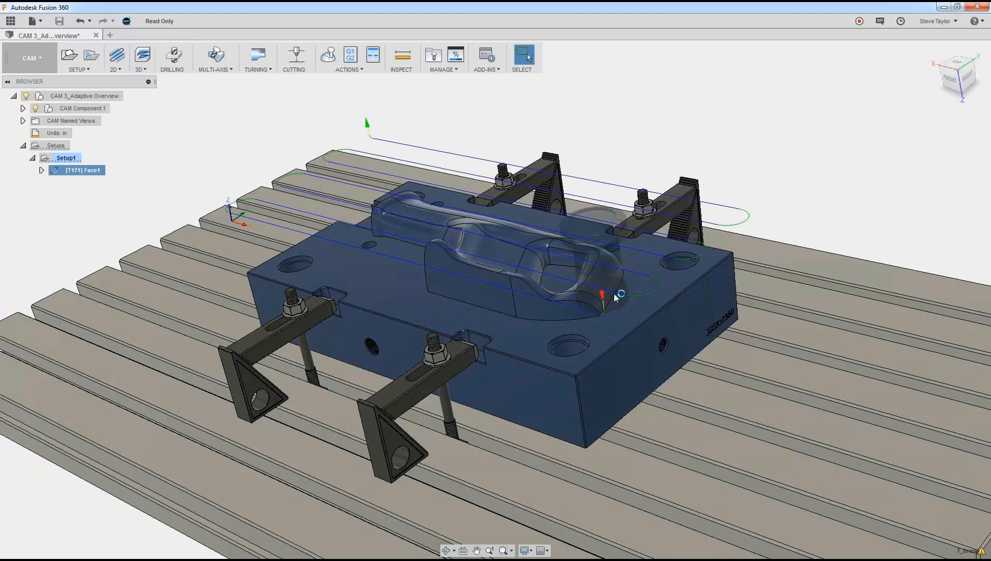
click(148, 71)
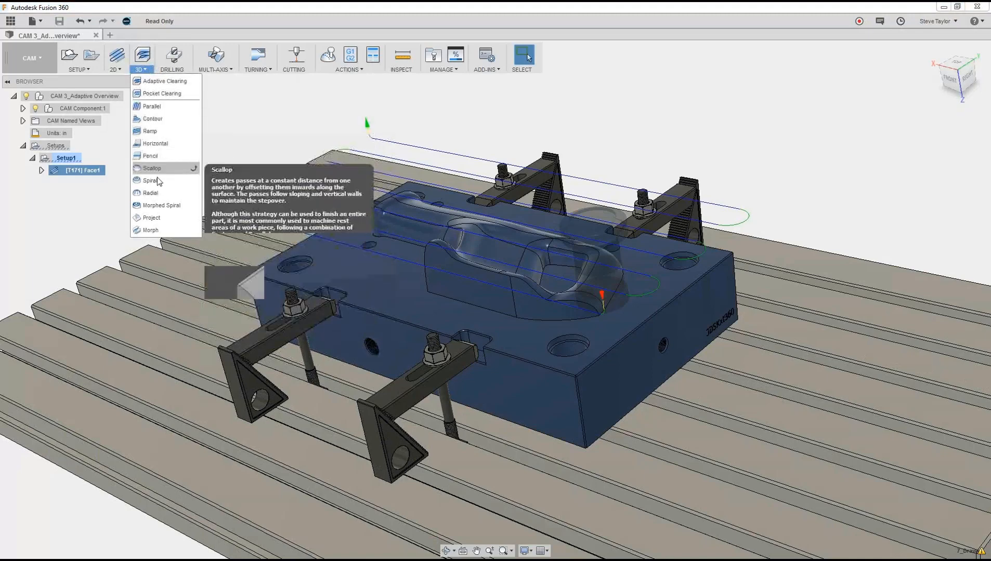
click(160, 81)
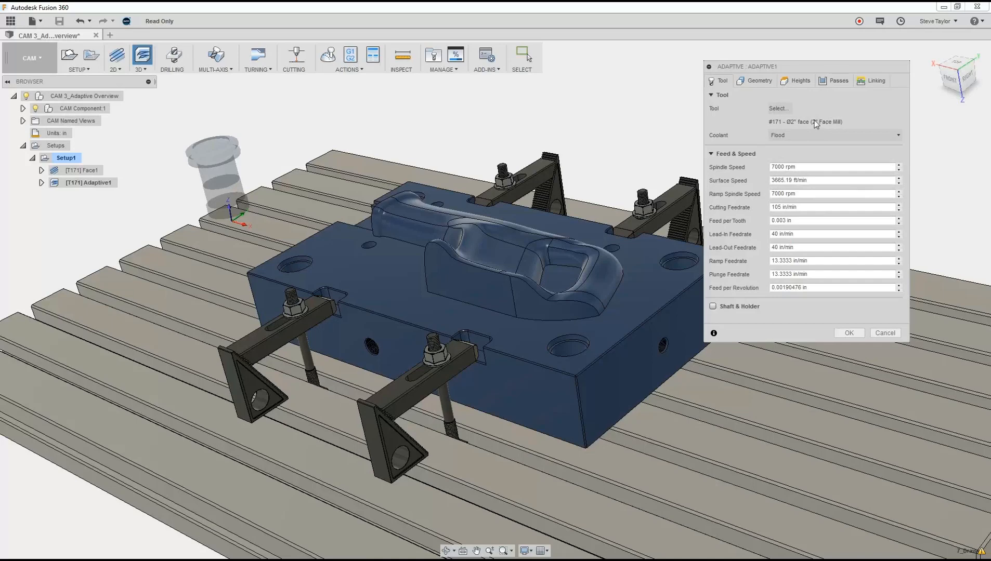
click(776, 107)
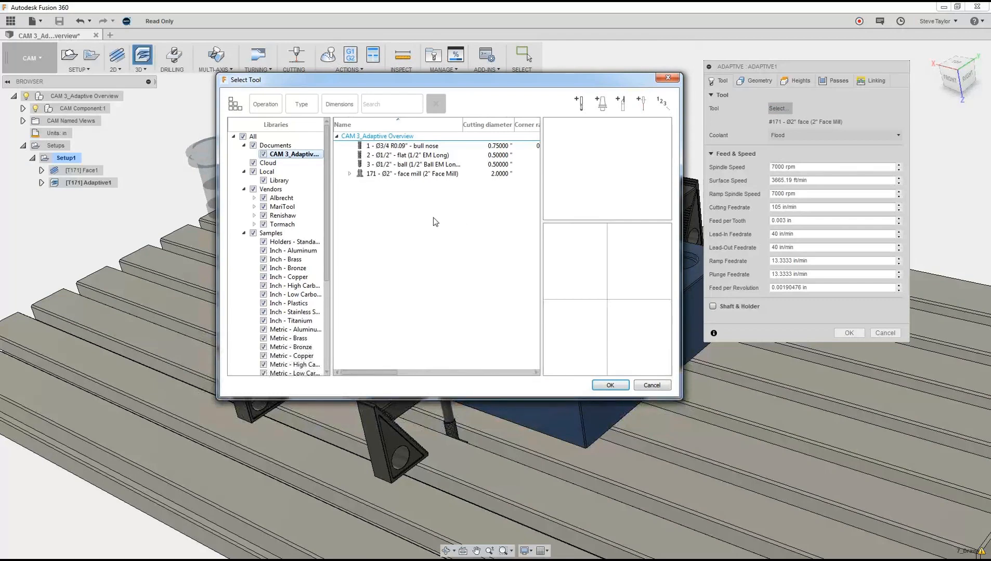
click(401, 148)
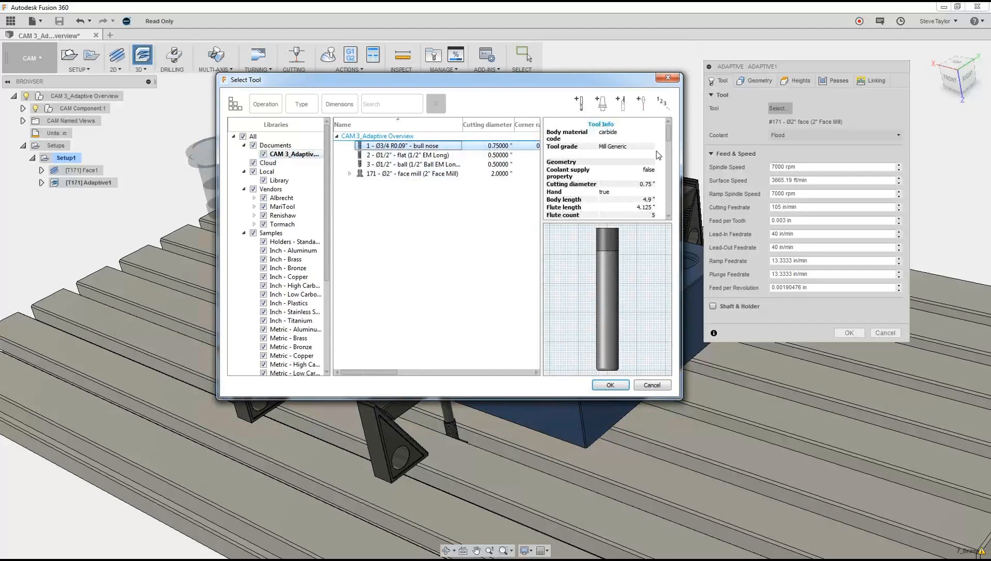
drag(669, 138, 666, 167)
click(610, 385)
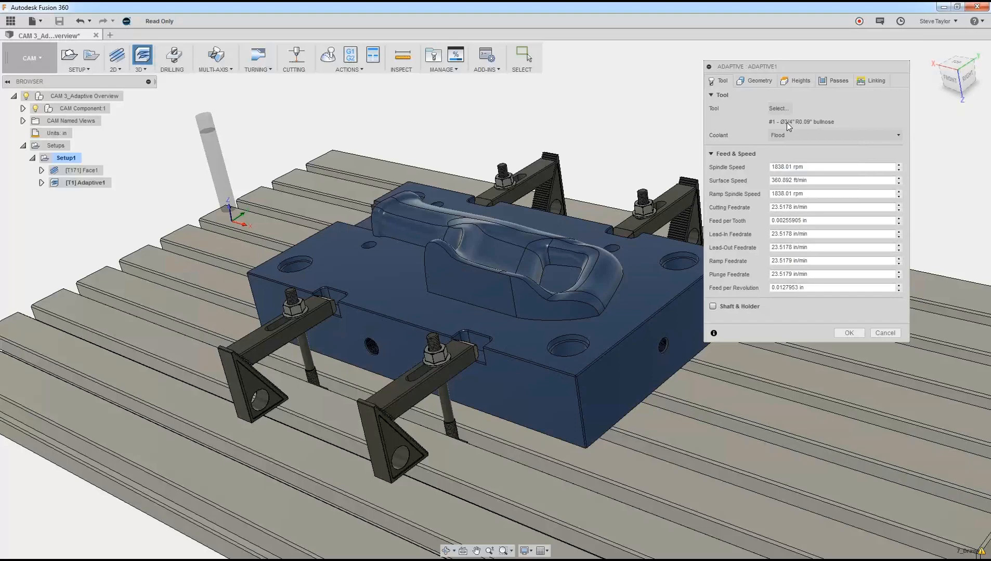
Step: Check the Adaptive operation's geometry settings and reference its top height from Model top
click(754, 80)
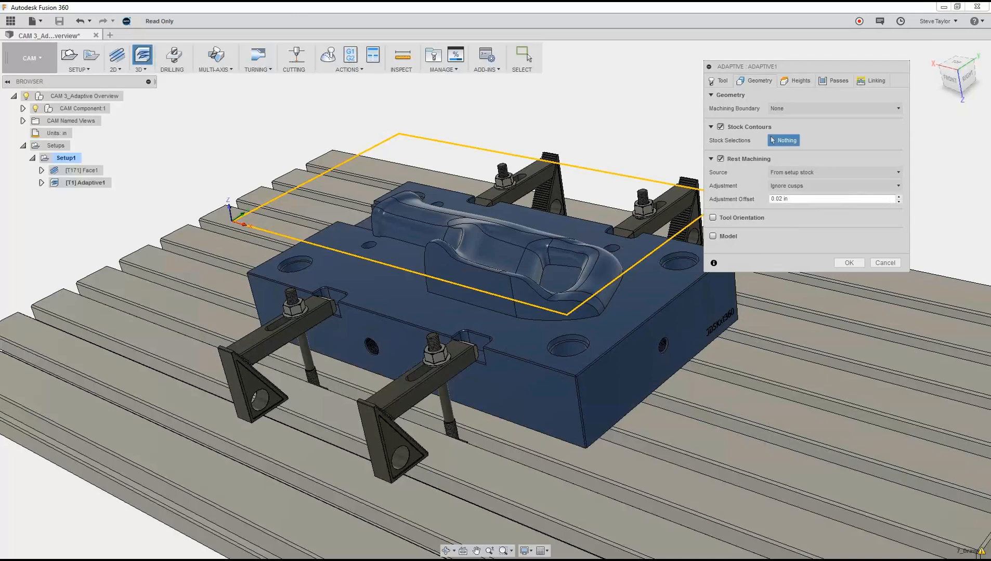
click(798, 83)
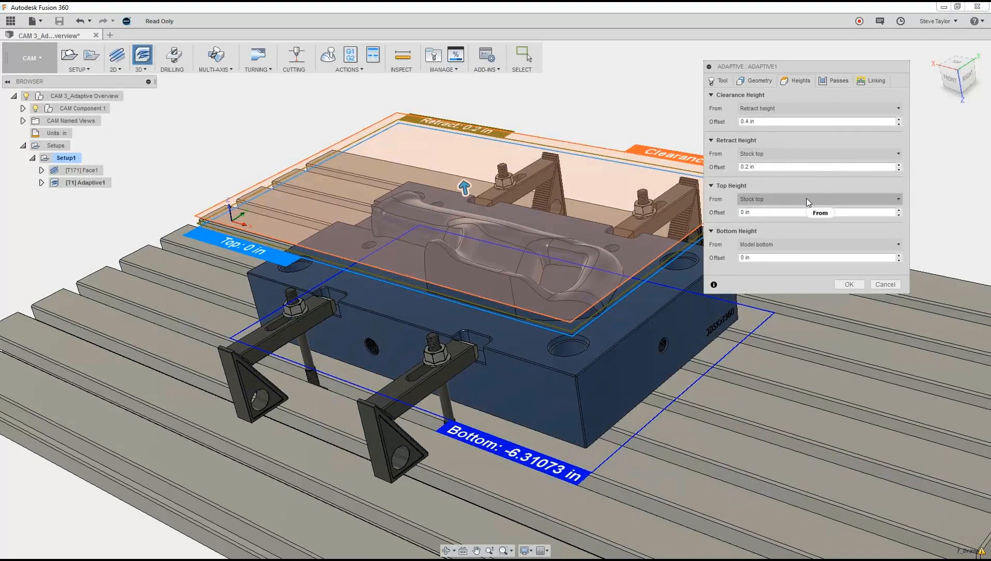
click(838, 197)
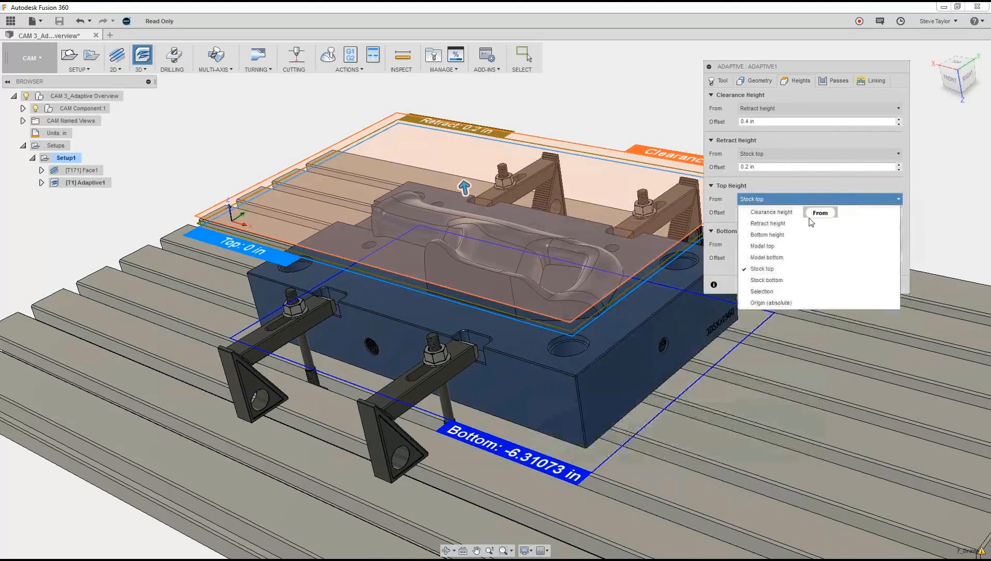
click(793, 247)
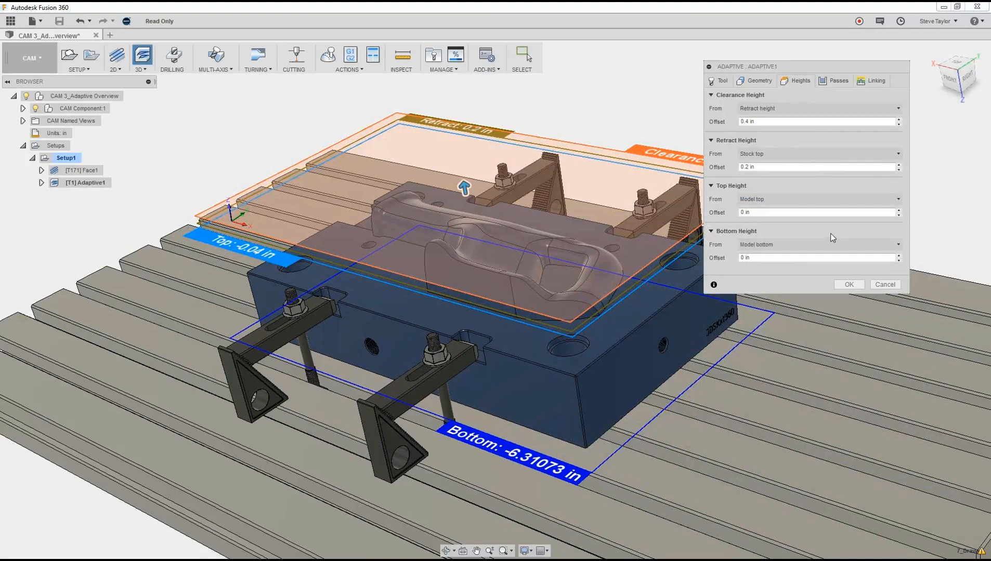
Step: Reference the bottom height from a selection, pick the block's flat upper face, and check the height planes around the part
click(852, 242)
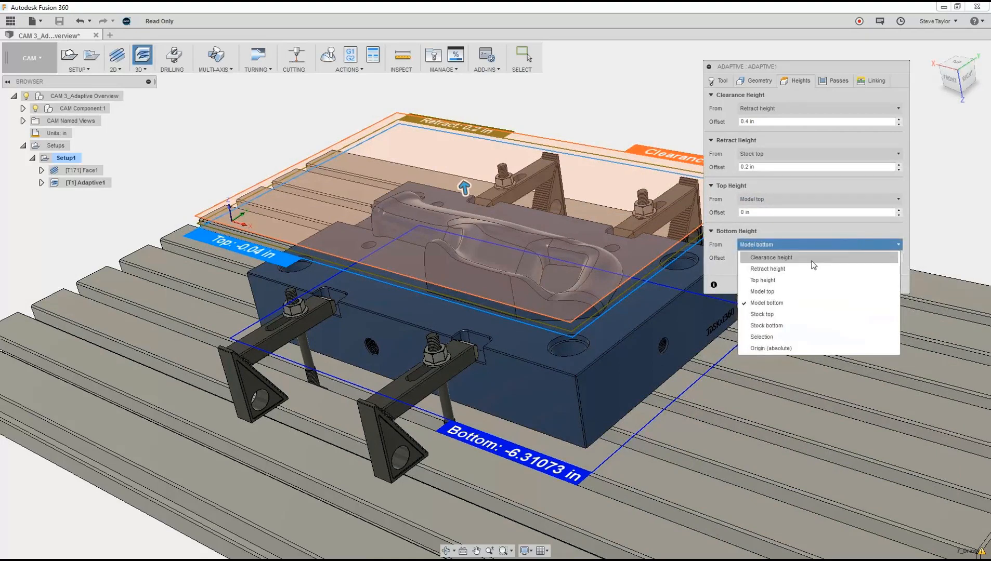
click(782, 338)
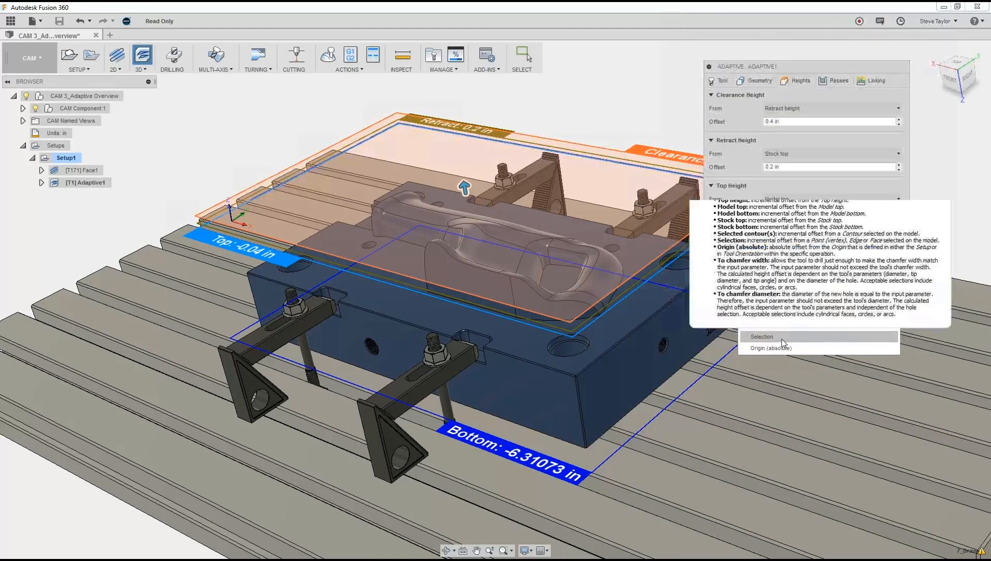
click(612, 331)
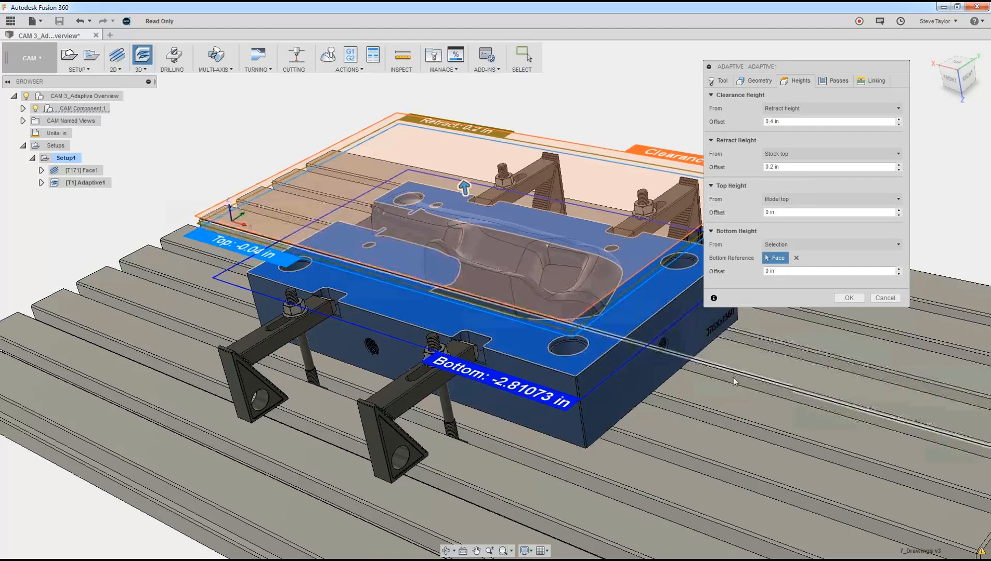
shift+middle_drag(692, 406, 275, 260)
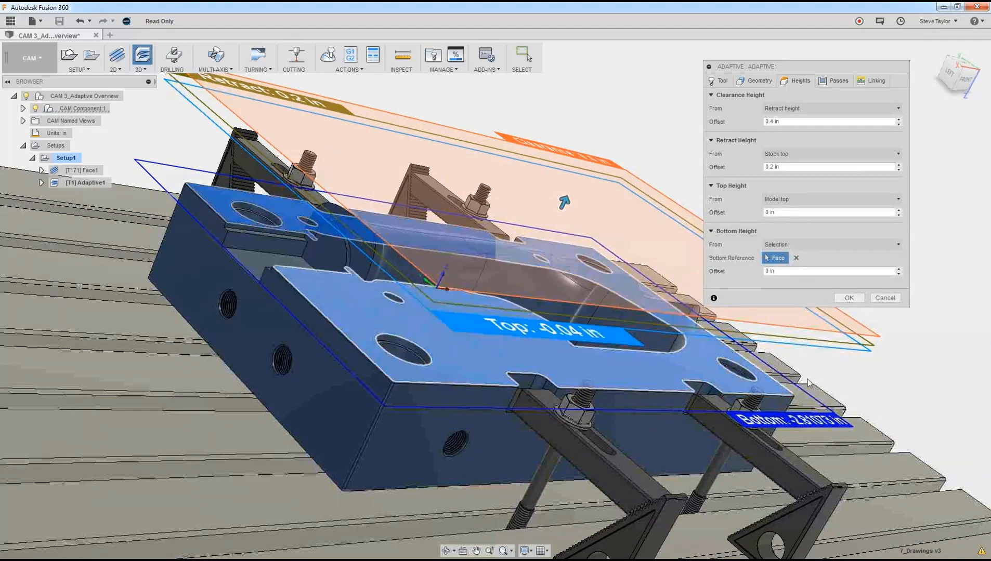
shift+middle_drag(869, 450, 668, 362)
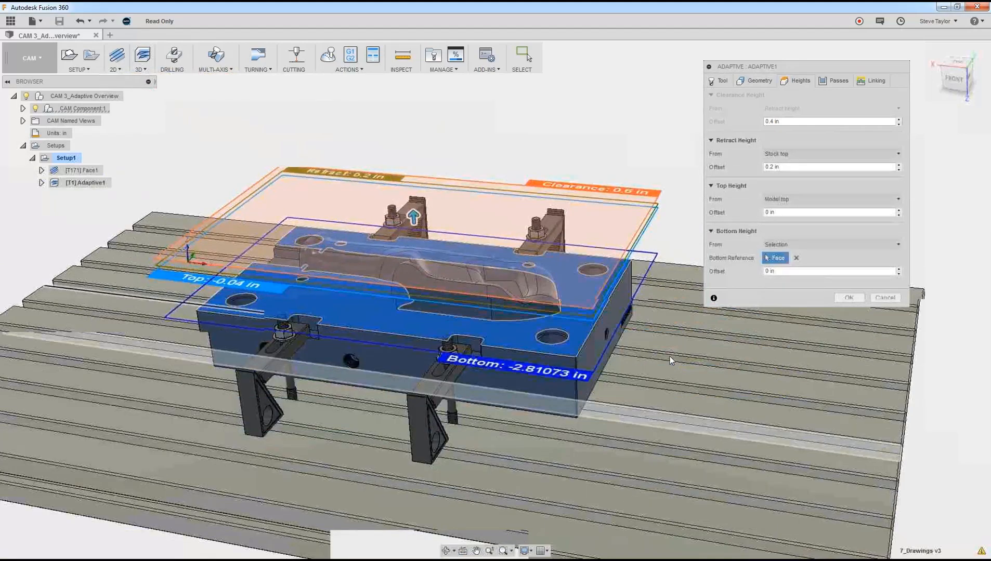
scroll(669, 358, up, 1)
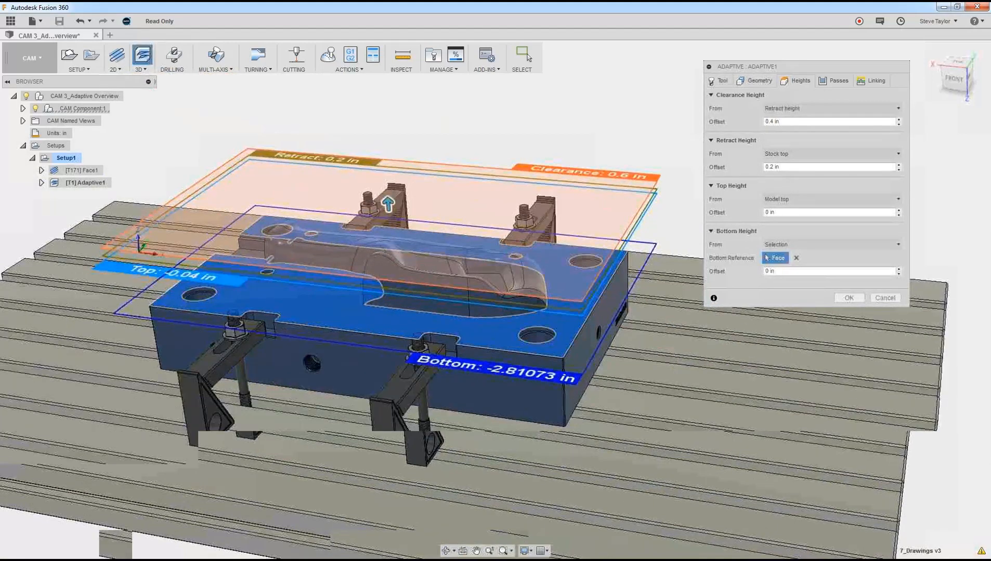
Step: Set the Adaptive operation's optimal load with the expression tool_diameter * 0.3
click(832, 81)
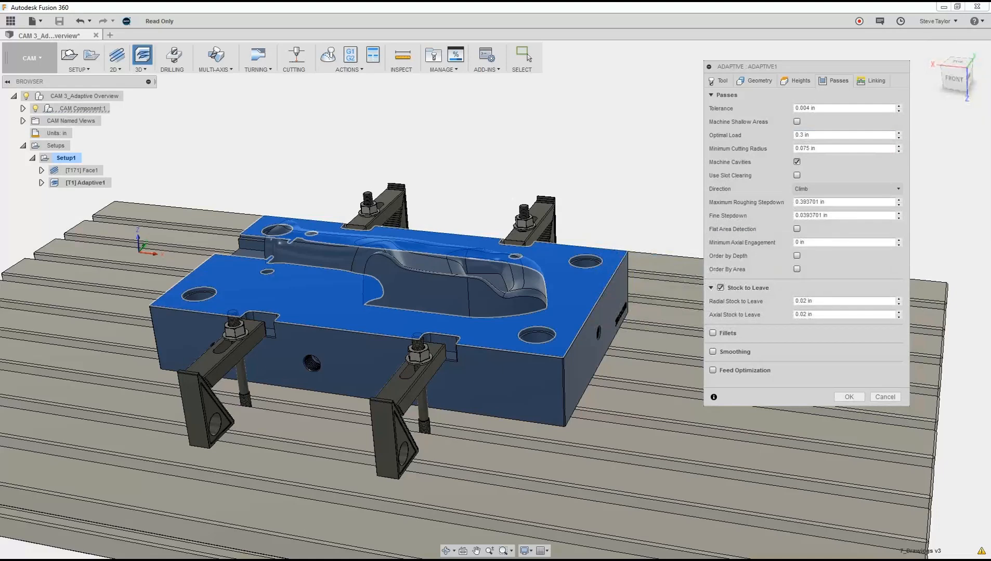
right_click(838, 134)
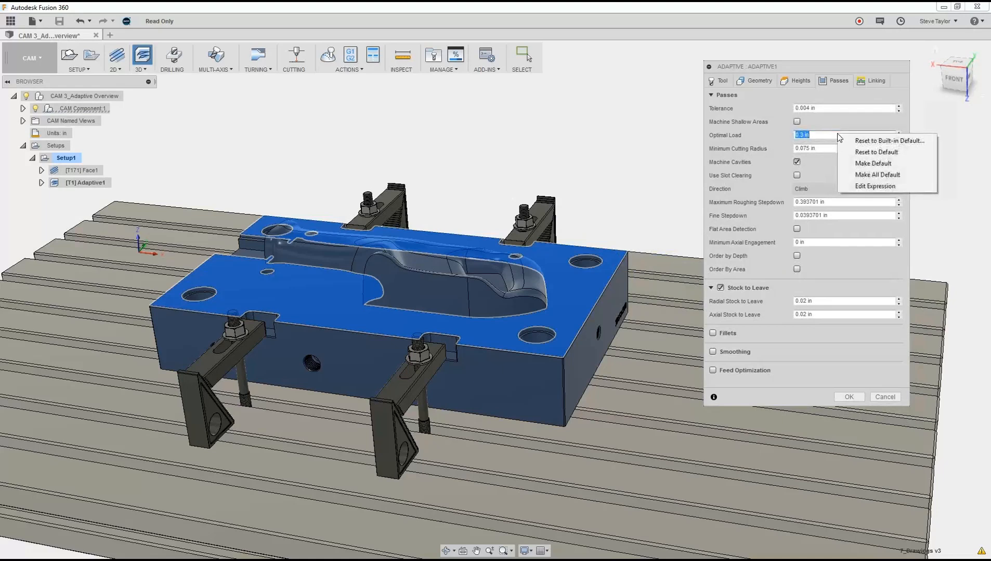
click(865, 187)
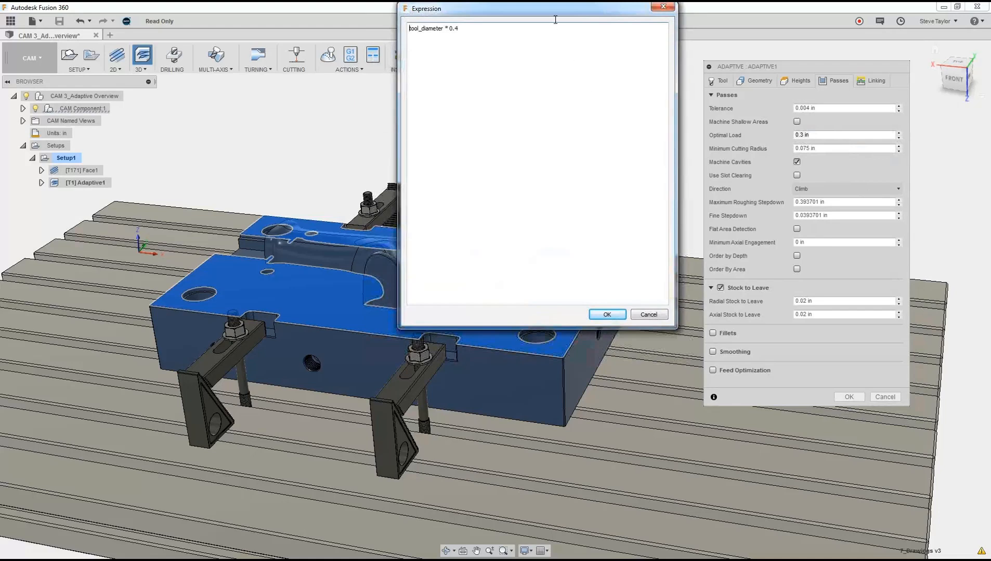
drag(557, 10, 583, 91)
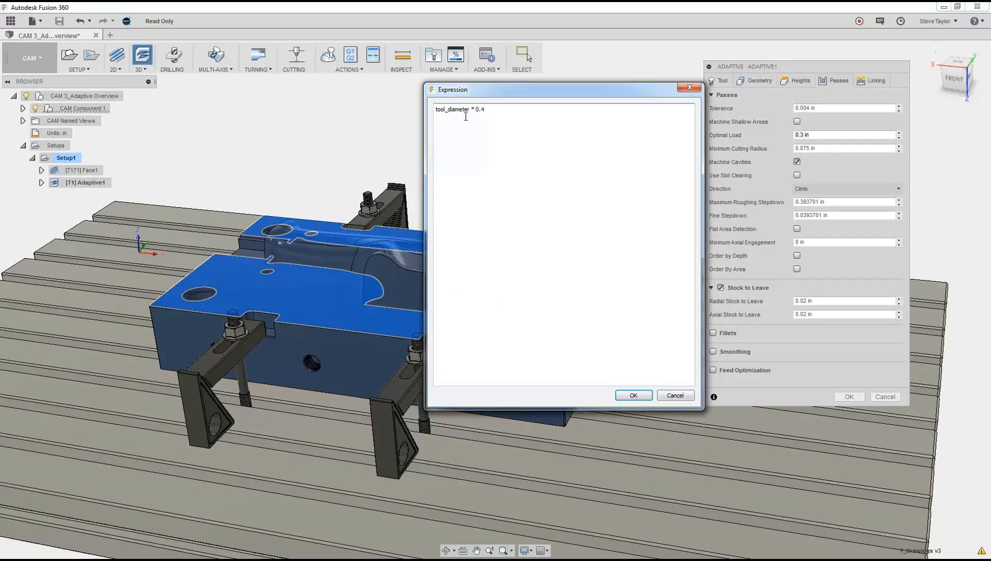
drag(486, 109, 483, 109)
text(3)
click(633, 396)
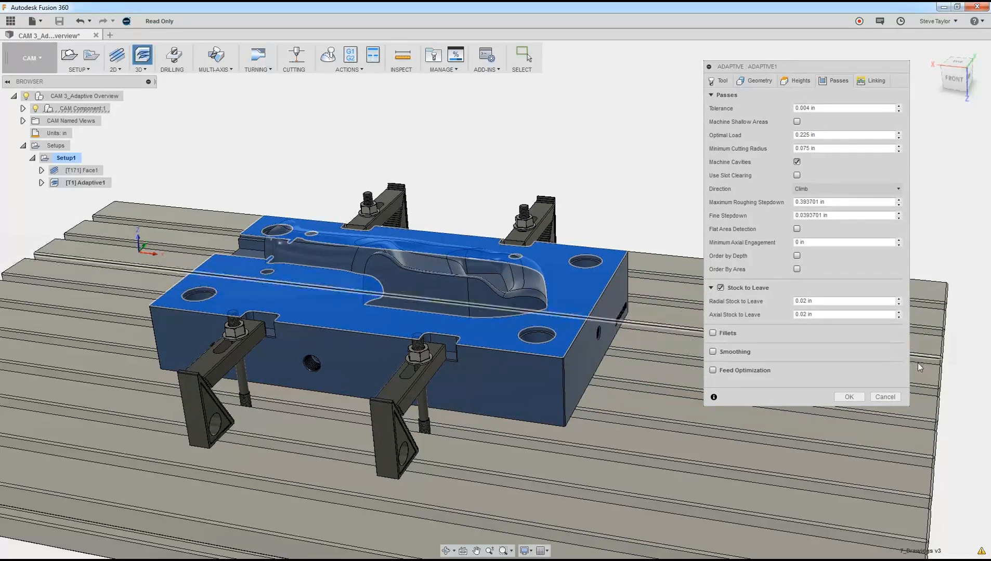
Step: Set the maximum roughing stepdown with the expression tool_fluteLength*.8, removing the Math.min function and its 10mm limit
right_click(830, 205)
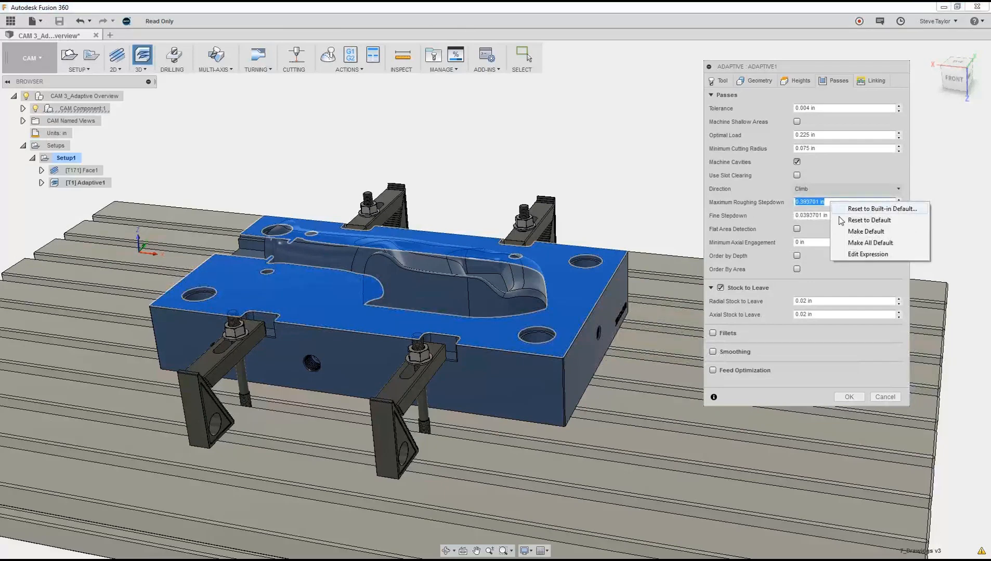
click(855, 254)
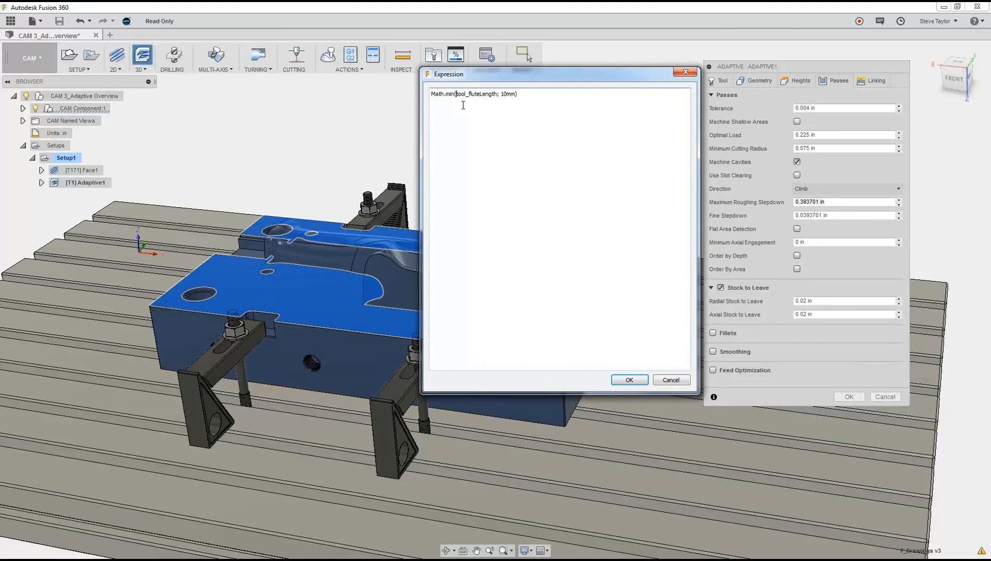
key(BackSpace)
key(BackSpace)
key(BackSpace)
key(BackSpace)
key(BackSpace)
key(BackSpace)
key(BackSpace)
key(BackSpace)
key(BackSpace)
click(497, 97)
key(BackSpace)
key(BackSpace)
key(BackSpace)
key(BackSpace)
key(BackSpace)
key(BackSpace)
key(BackSpace)
text(*.8)
click(626, 381)
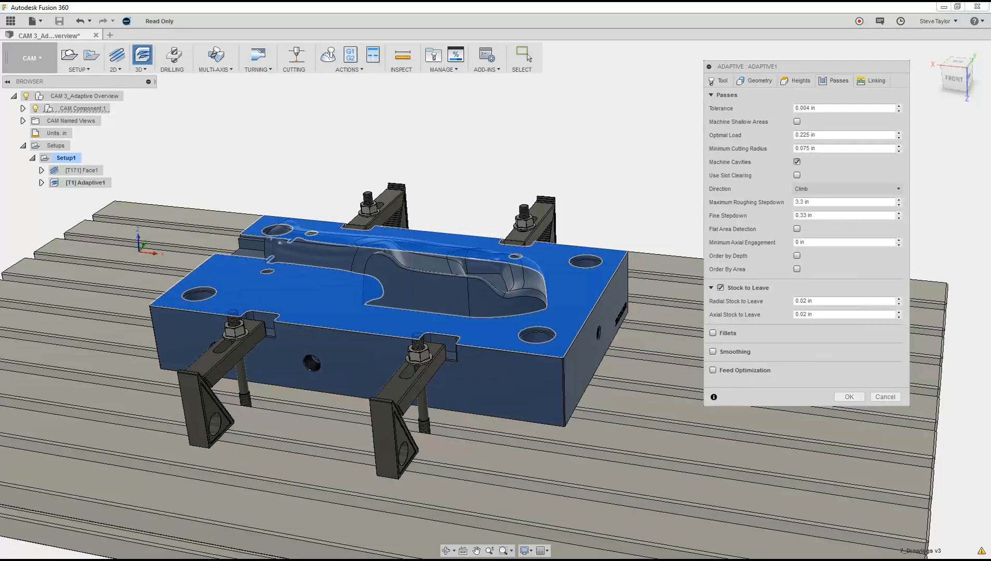
Step: Set the maximum stay-down distance to 20 in and the minimum stay-down clearance to .1 in, waiting for the program to respond
click(872, 80)
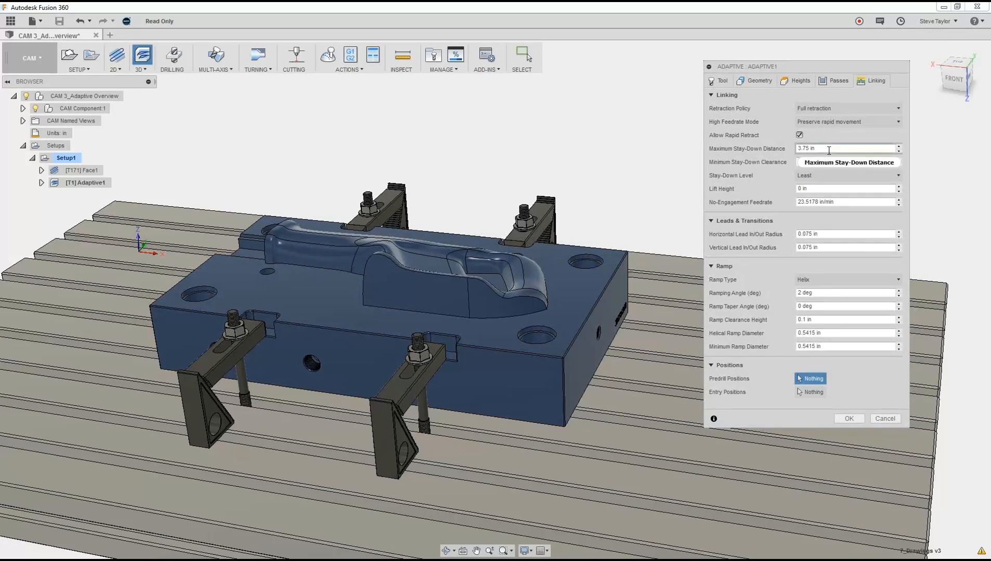
click(792, 149)
text(20)
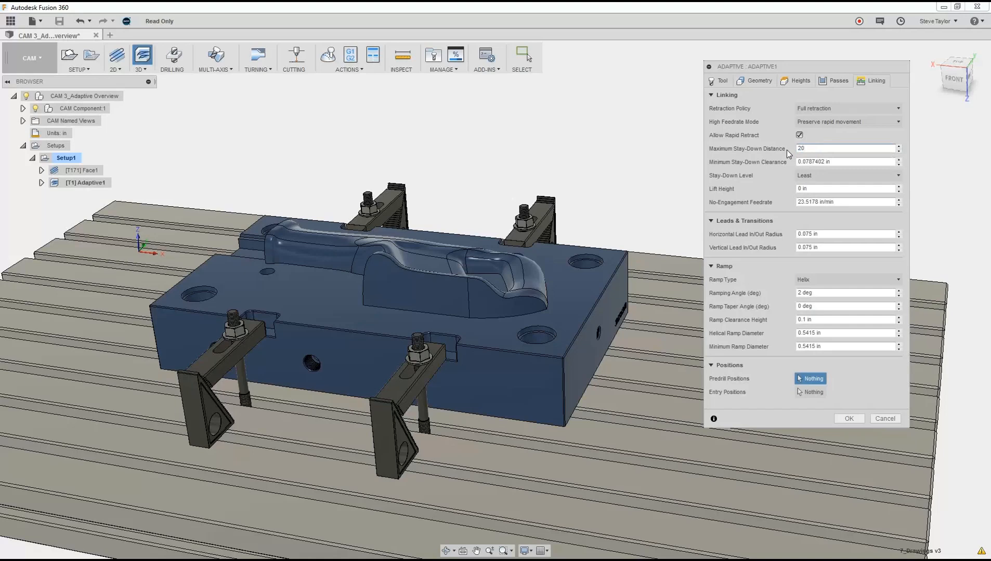
click(836, 161)
drag(831, 160, 797, 162)
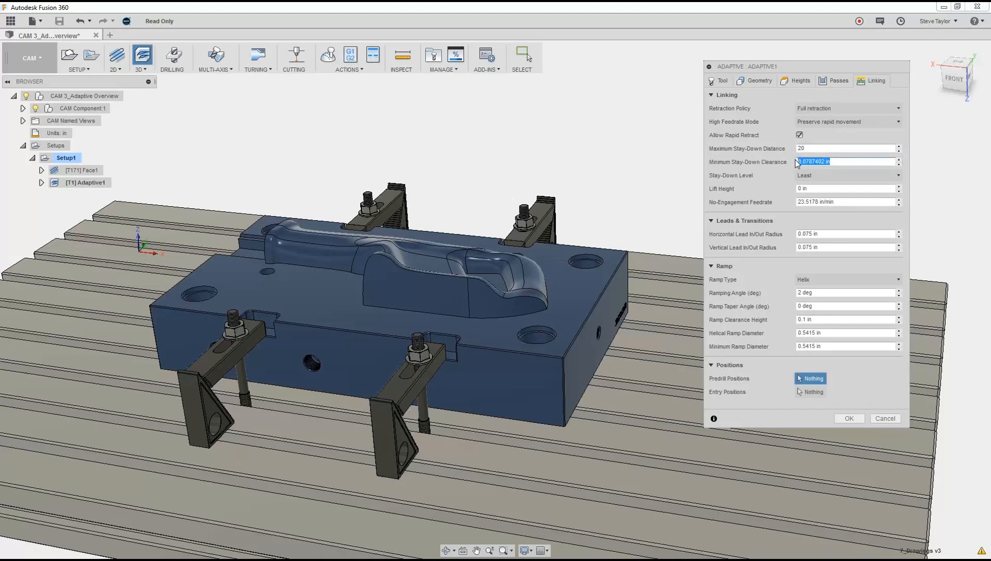
text(.1)
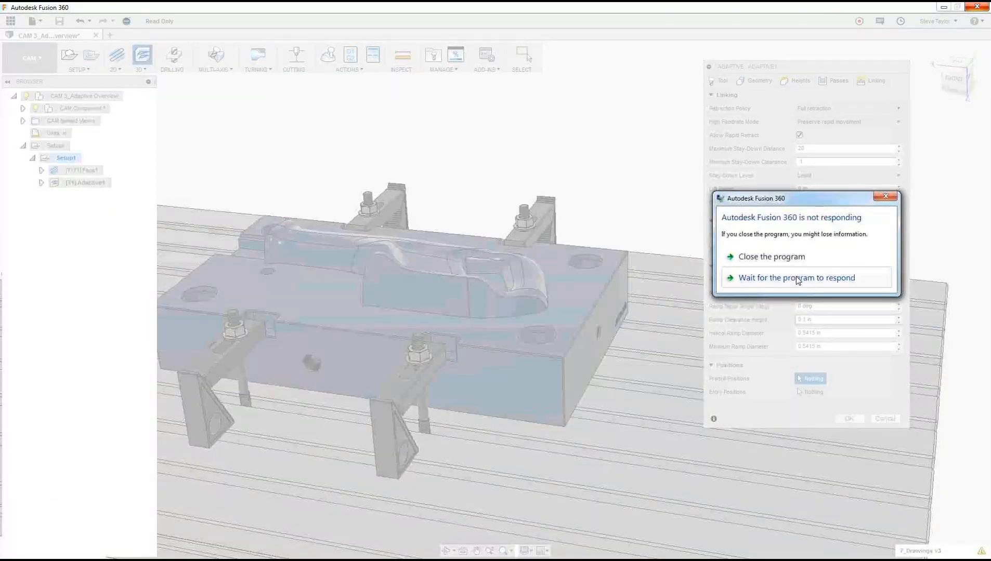
click(796, 277)
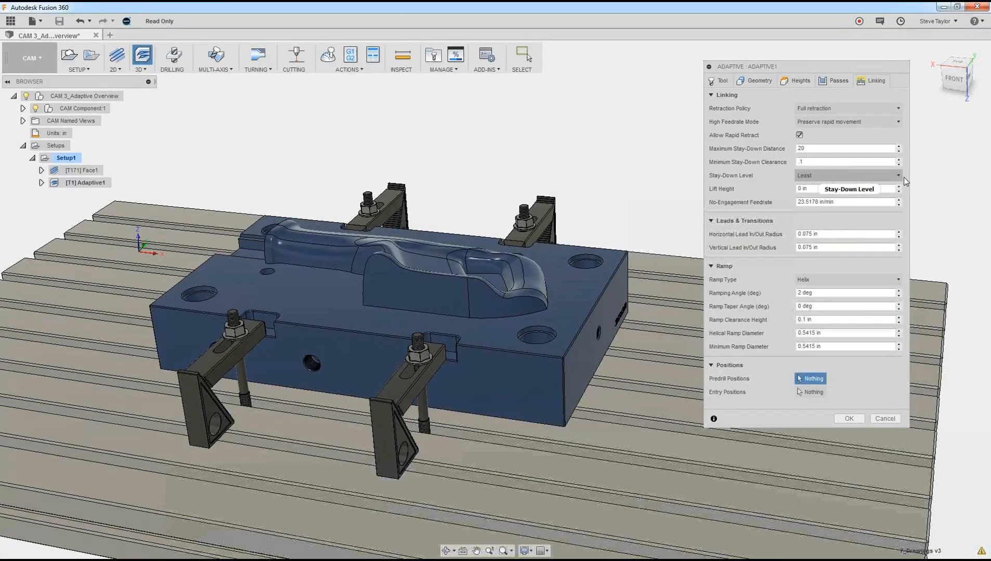
Step: Set the stay-down level to 70% and generate the Adaptive toolpath
click(835, 177)
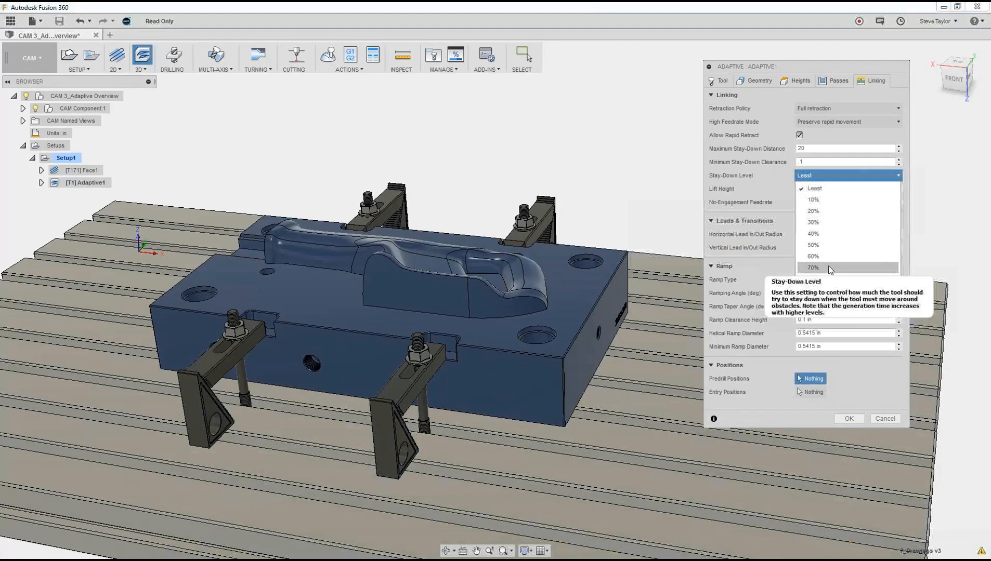
click(829, 269)
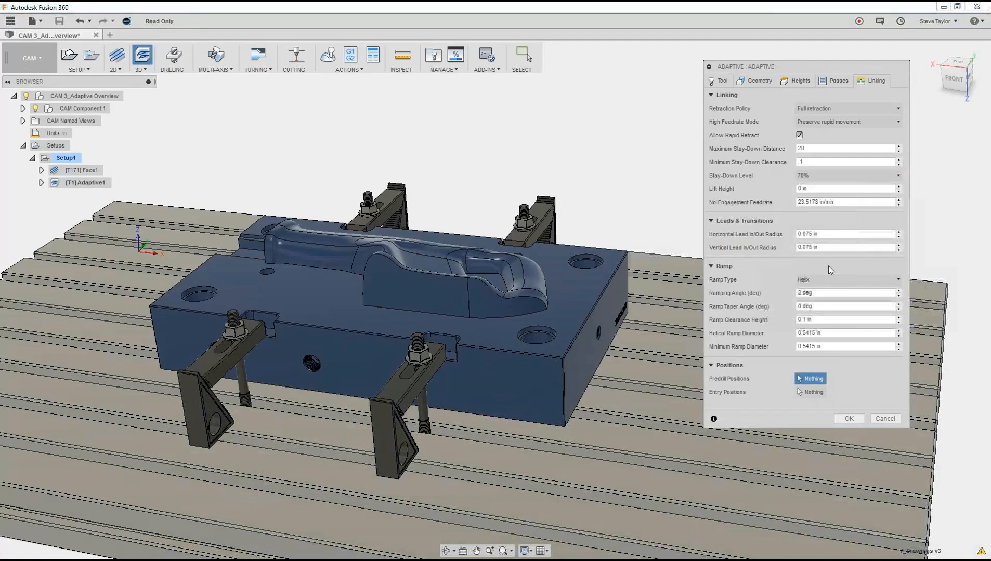
click(848, 419)
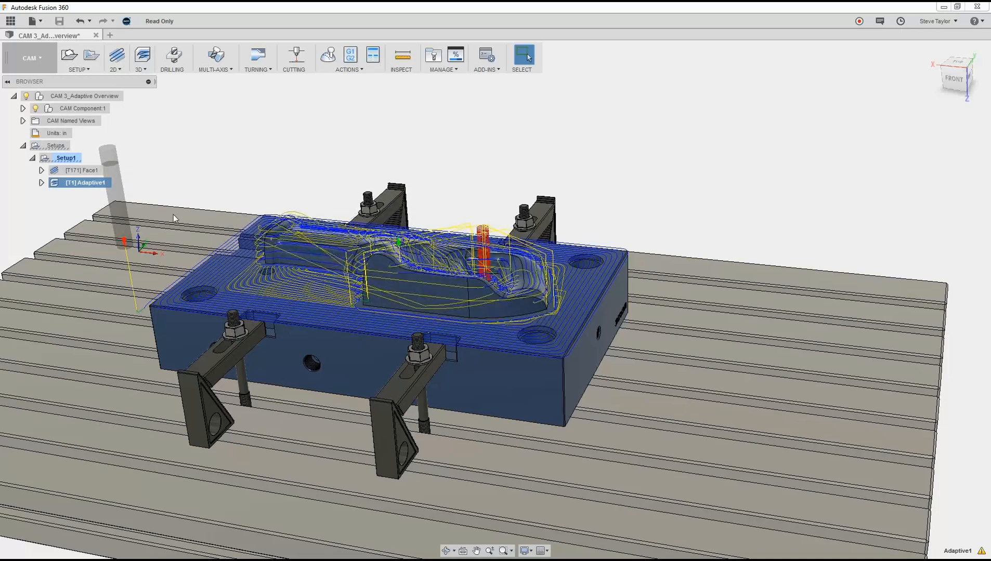
Step: Display the Adaptive toolpath again and examine its cutting and linking moves around the part up close
click(196, 177)
scroll(196, 183, down, 1)
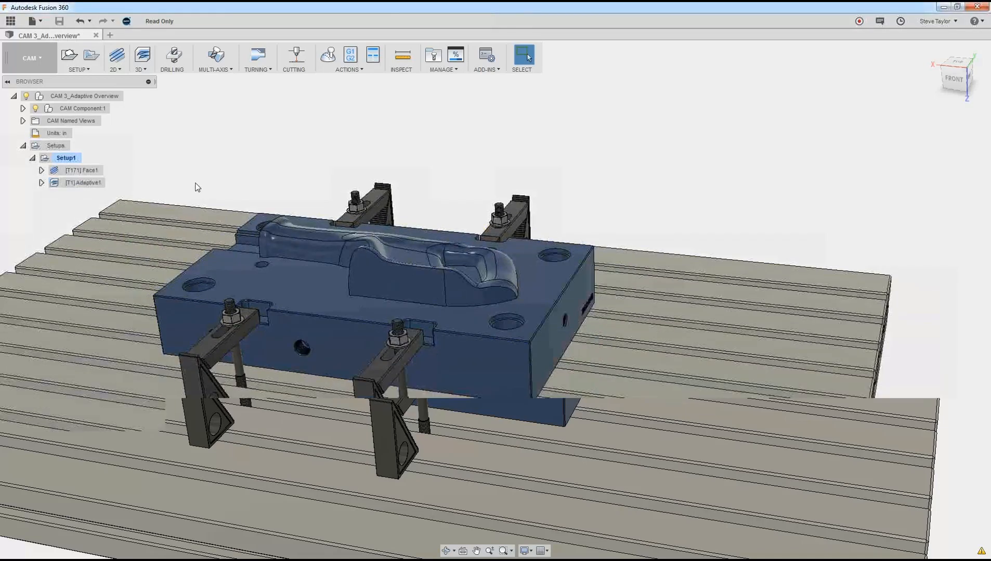
click(83, 183)
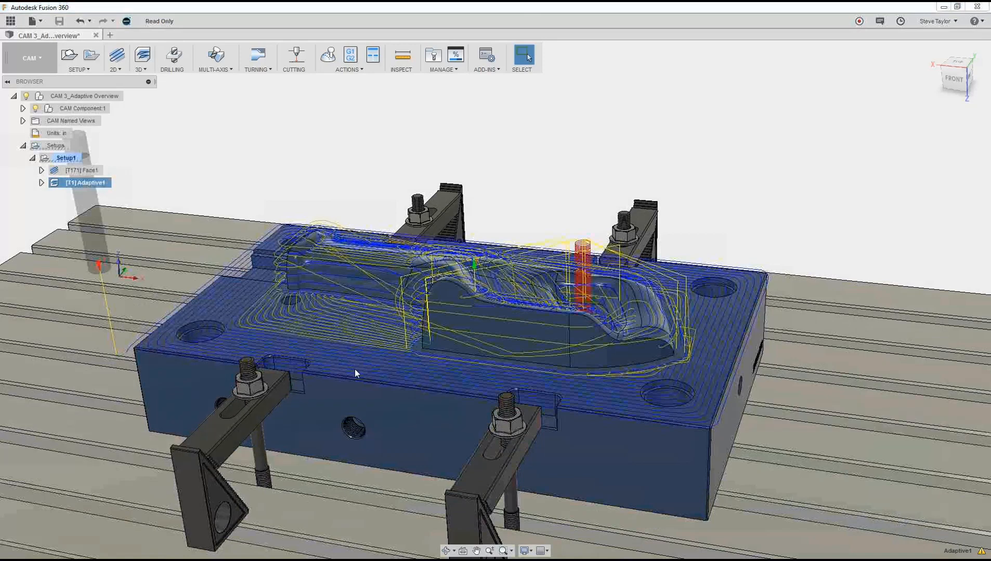
shift+middle_drag(363, 383, 586, 341)
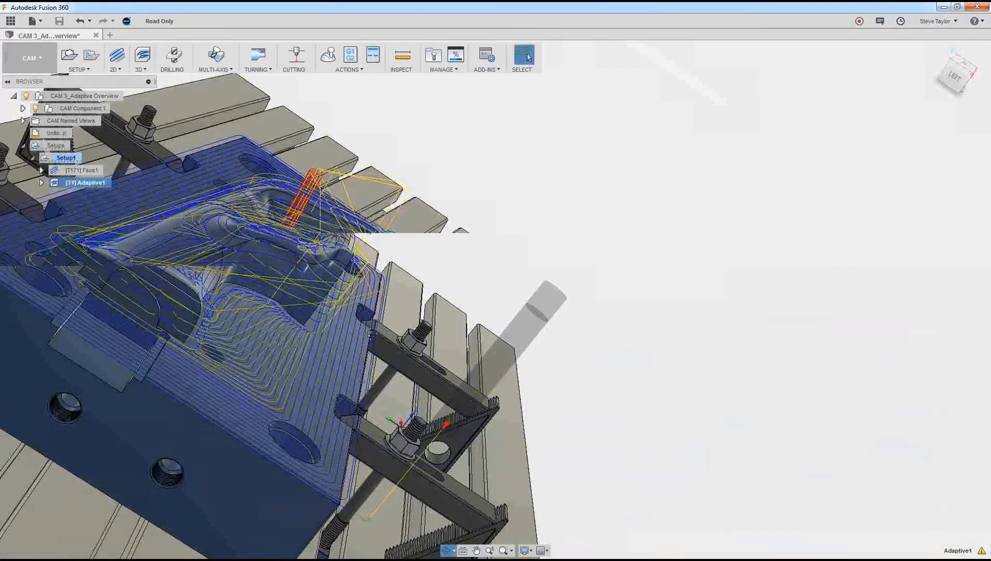
Step: Create a 2D Adaptive Clearing operation with the notch floor and the two narrow ledges beside it as pocket selections
middle_drag(346, 352, 585, 342)
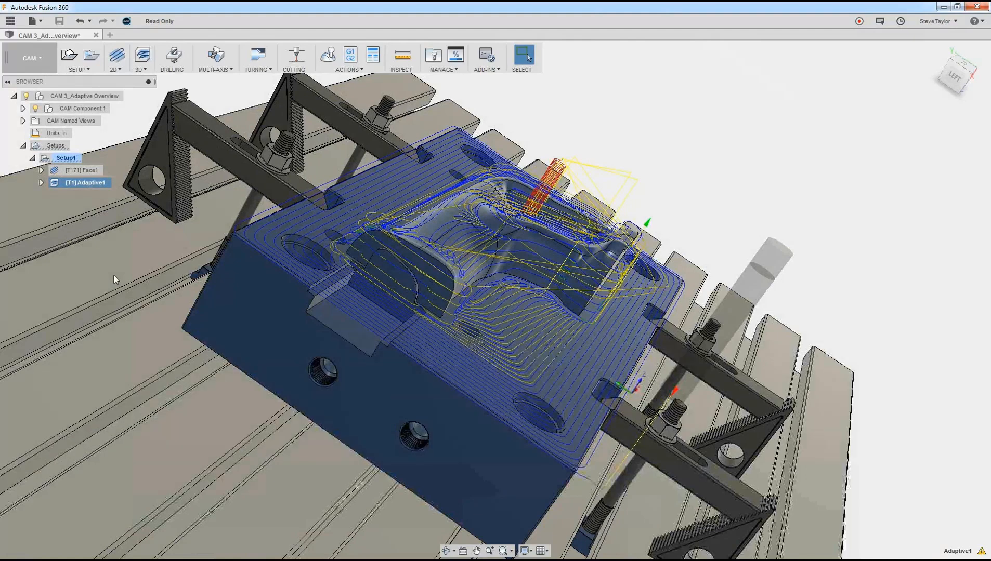
click(117, 66)
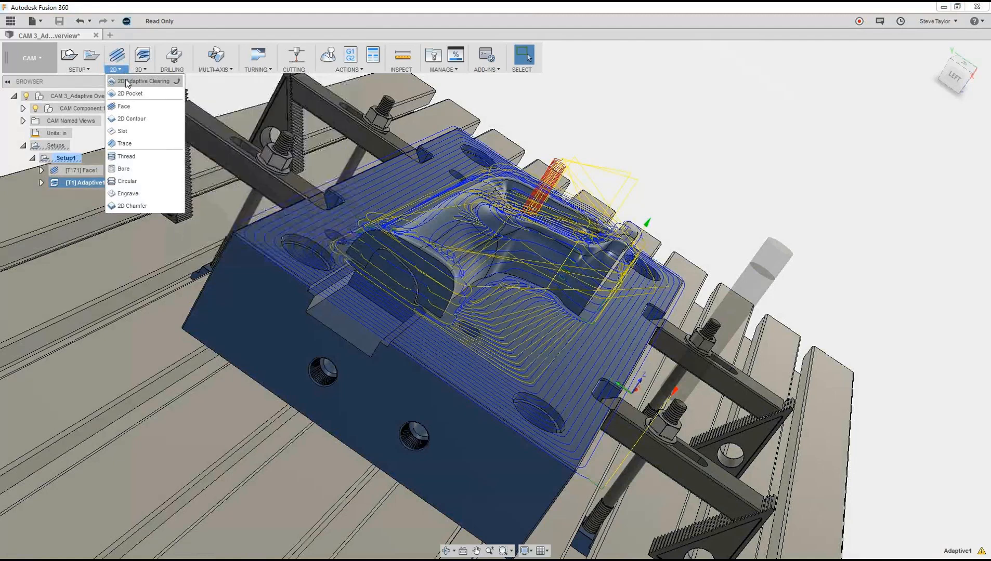
click(127, 82)
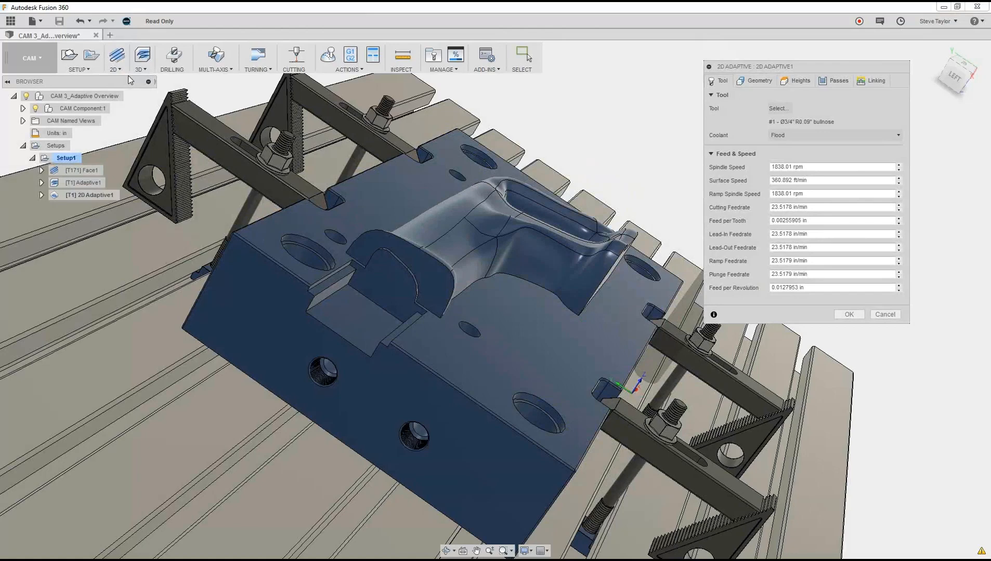
click(361, 312)
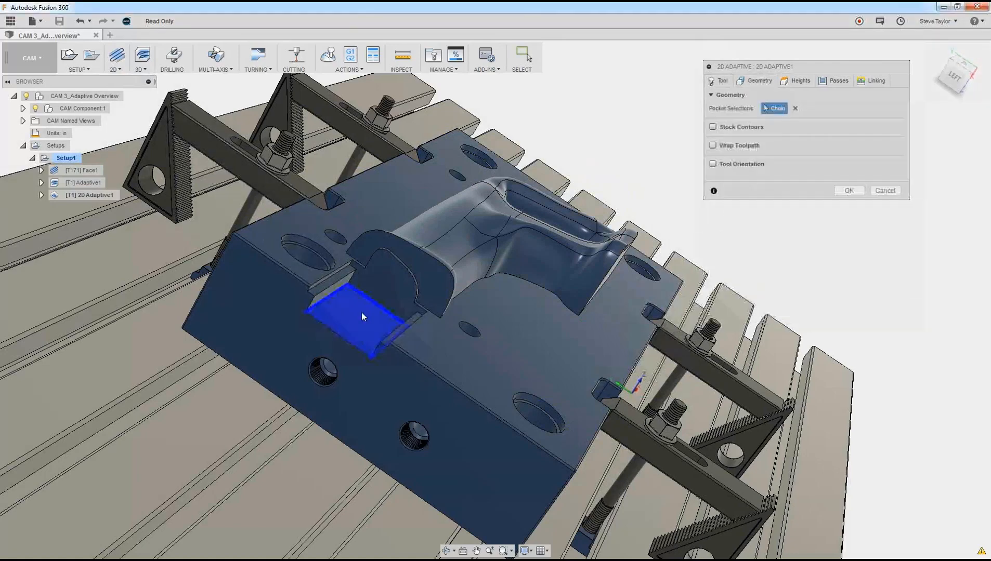
click(334, 279)
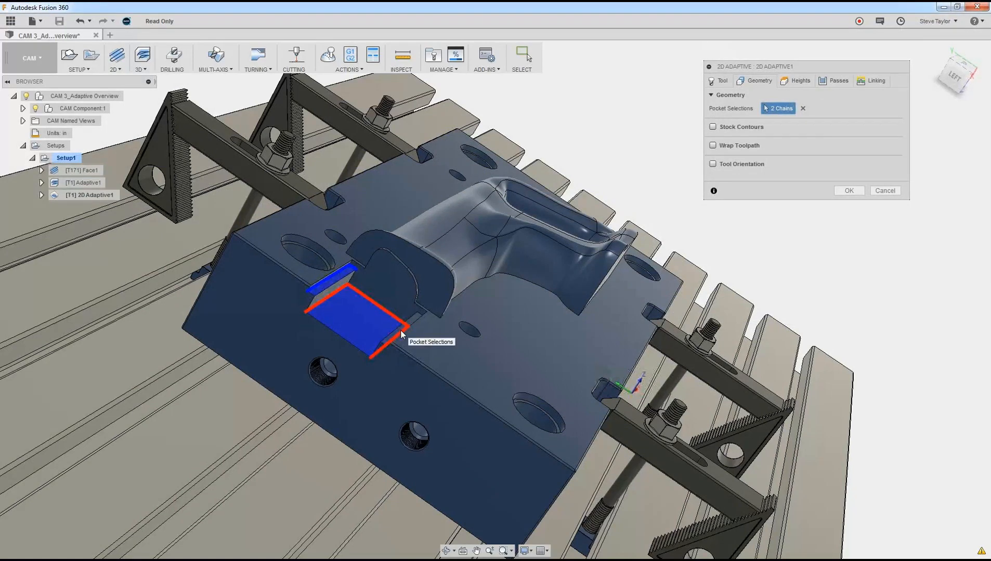
scroll(407, 327, down, 2)
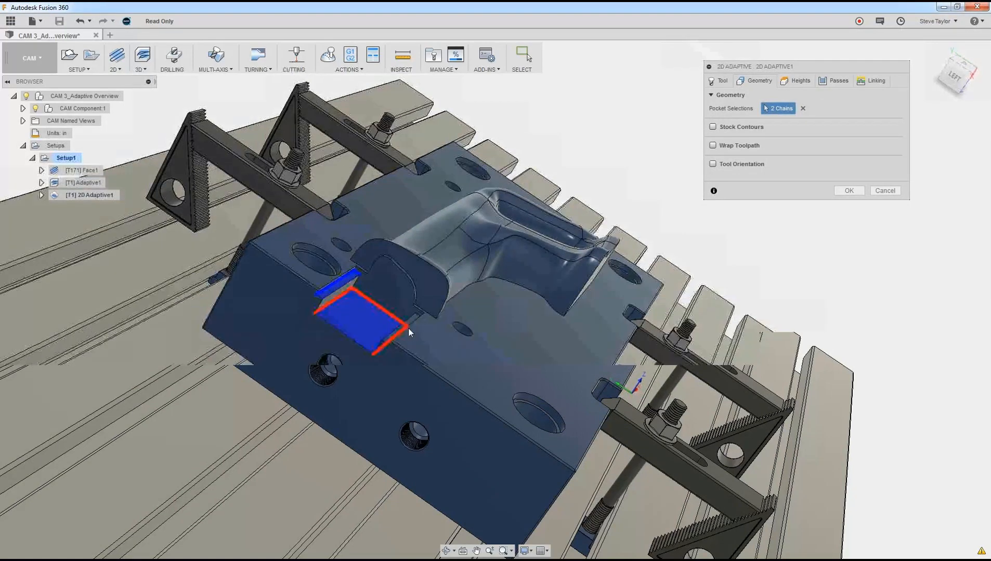
scroll(403, 327, up, 3)
click(411, 315)
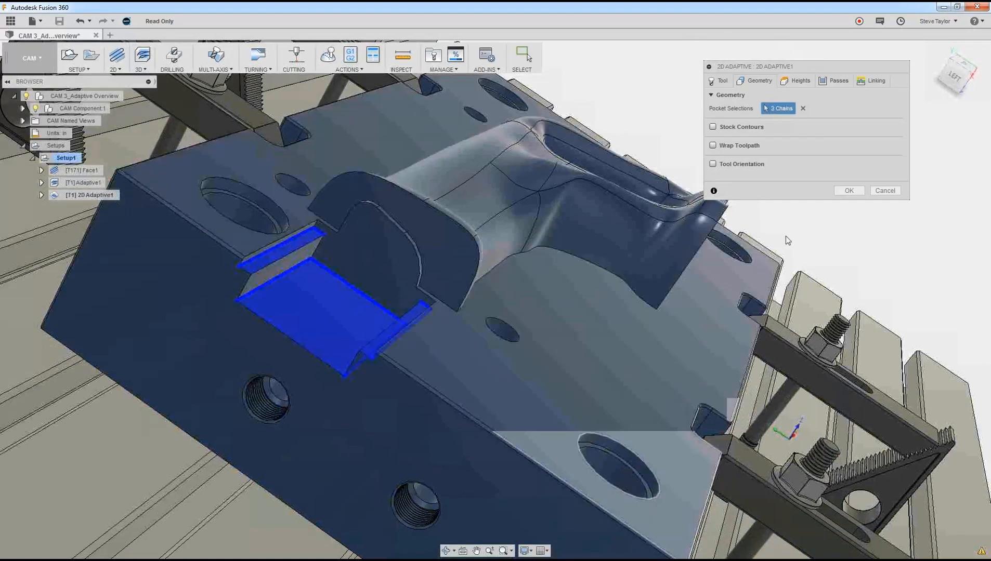
Step: Set the operation's top height from a selection, using the block's large flat parting face as the reference
click(799, 81)
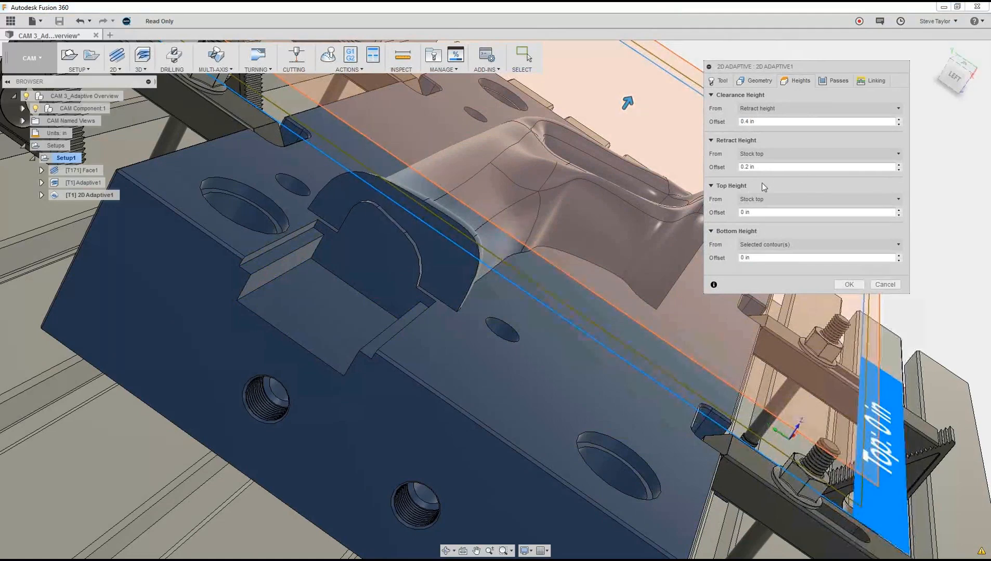
click(898, 201)
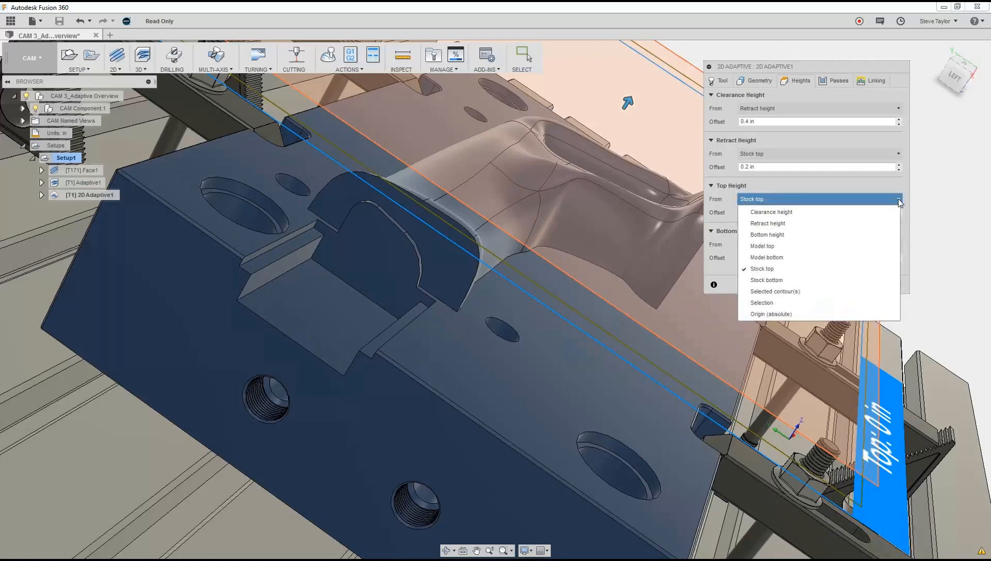
click(795, 304)
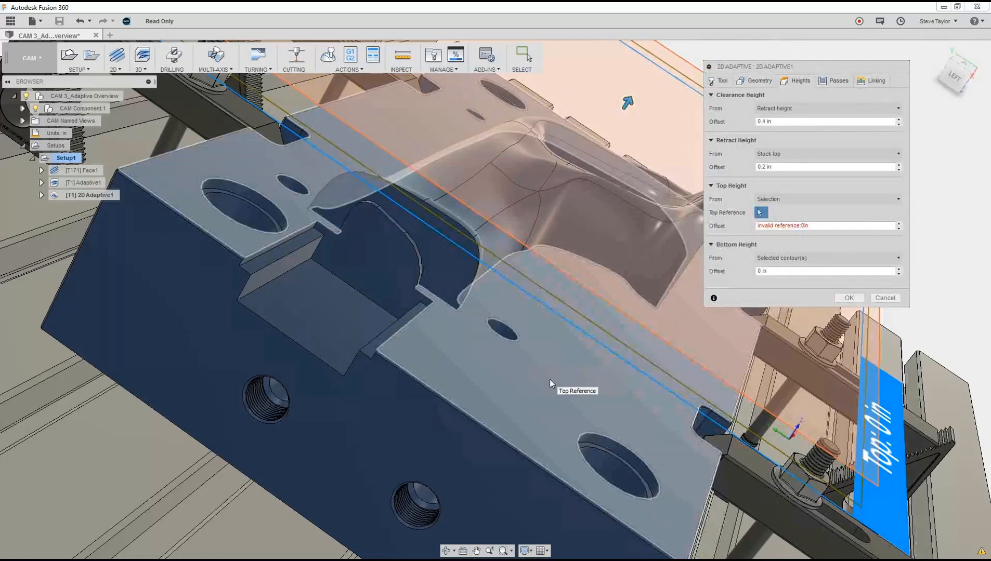
click(550, 379)
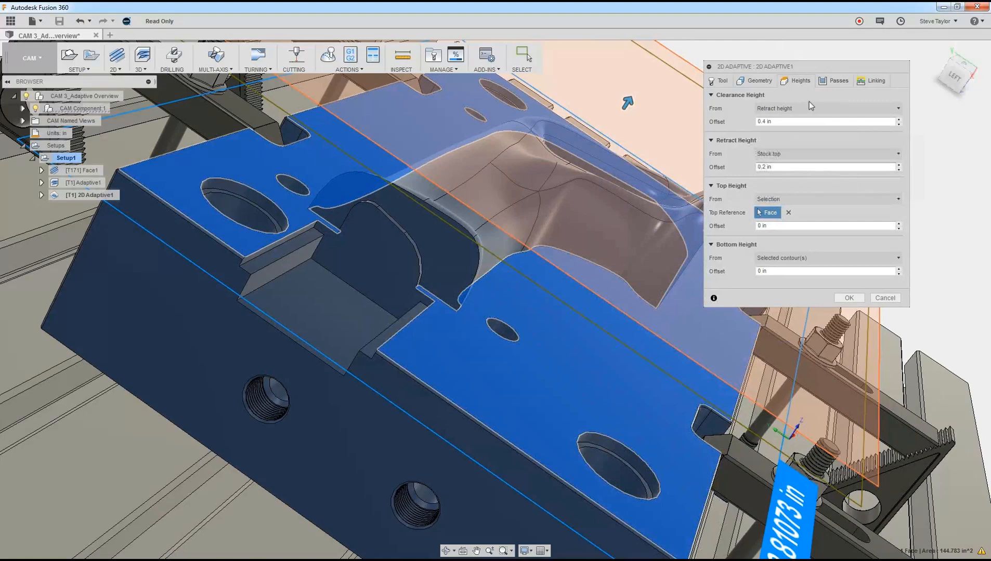
Step: Review the 2D Adaptive pass settings, and set the maximum stay-down distance to 20 in and the minimum stay-down clearance to .1 in
click(837, 81)
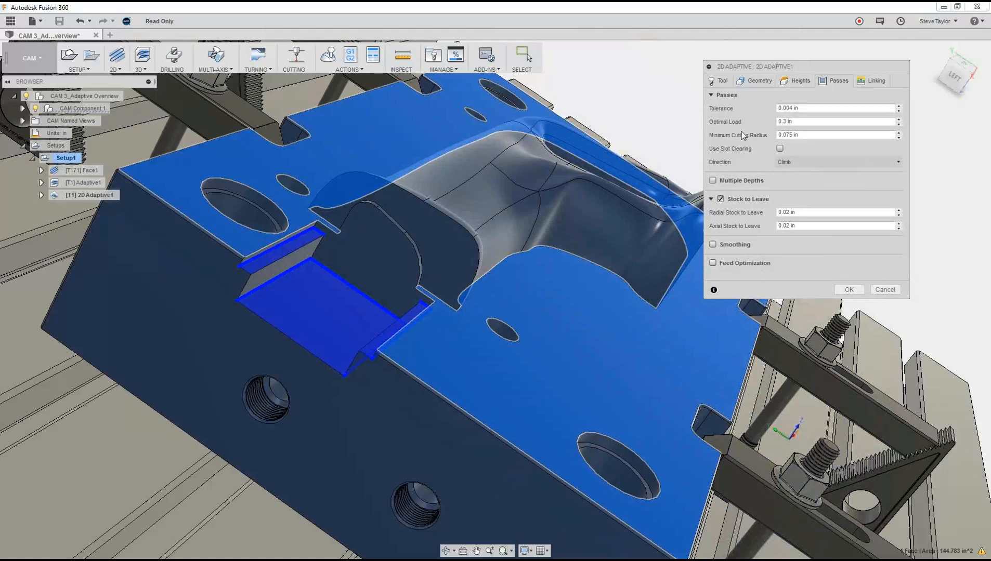
mouse_move(820, 121)
click(873, 81)
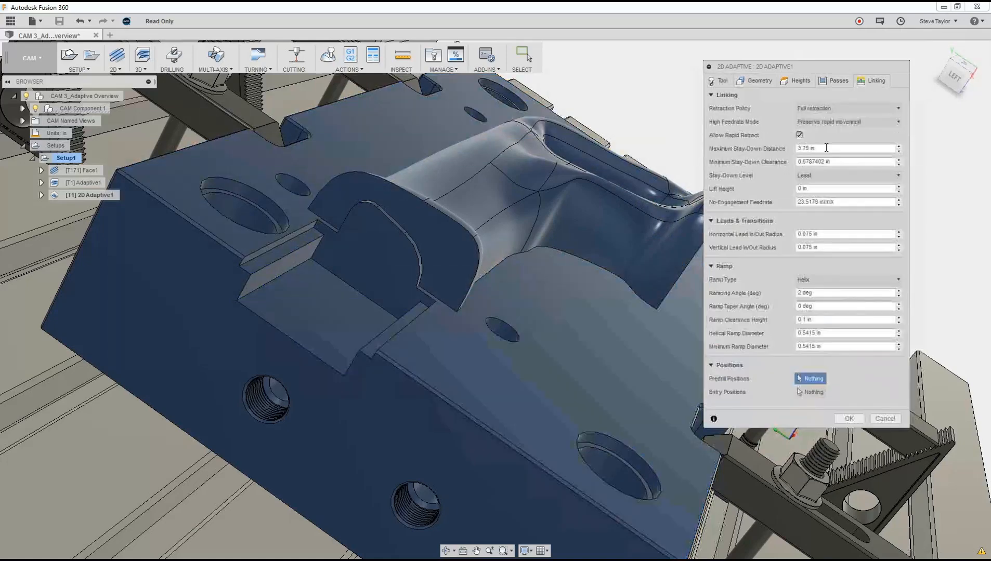
text(20)
drag(855, 164, 741, 164)
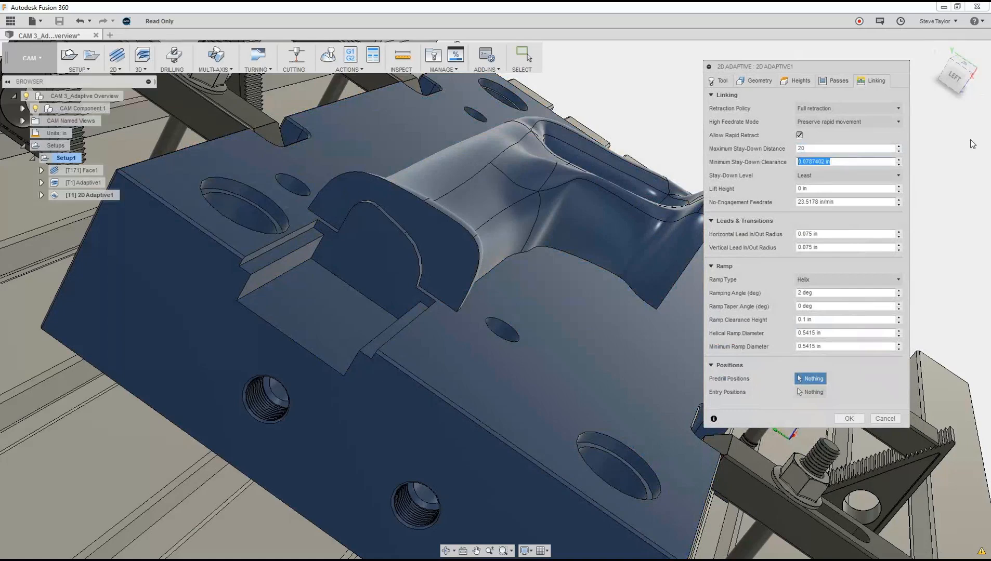
text(.1)
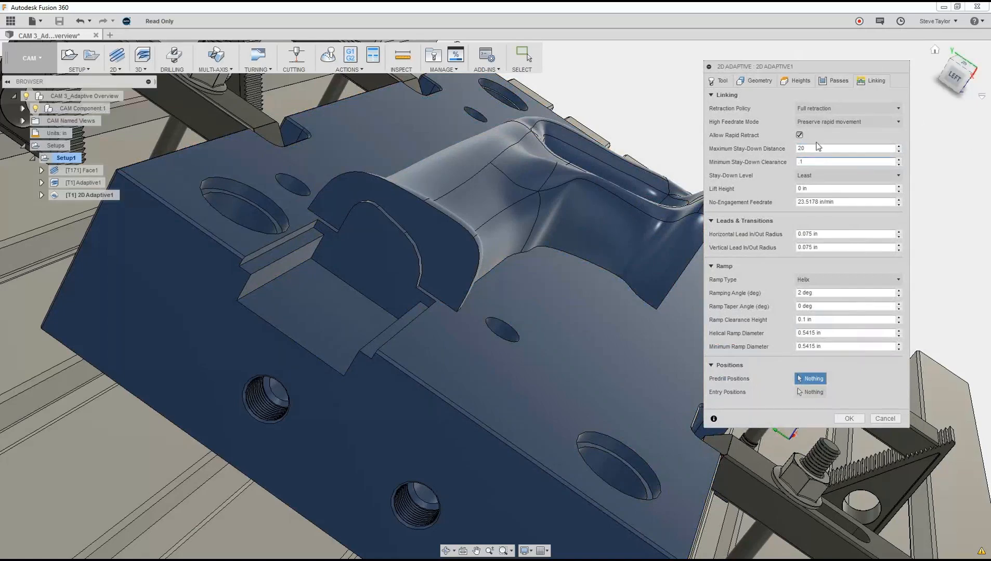
Step: Set the stay-down level to 70% and generate the 2D Adaptive toolpath
click(843, 175)
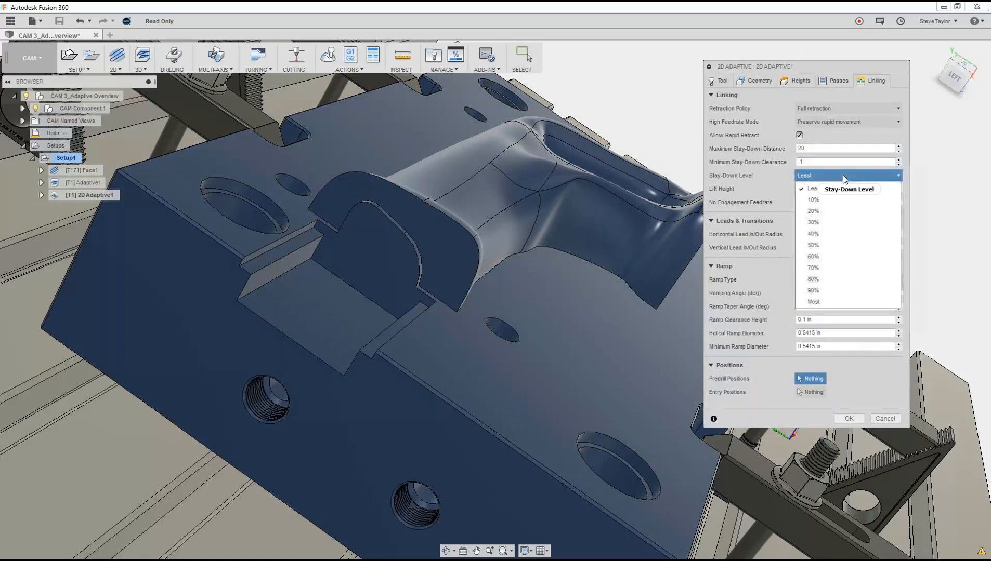
click(829, 271)
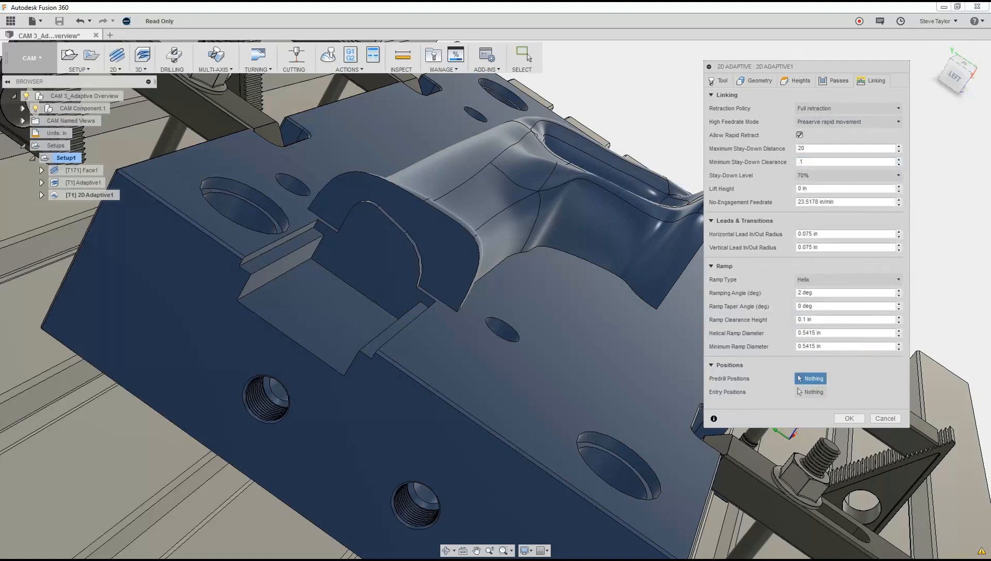
click(849, 419)
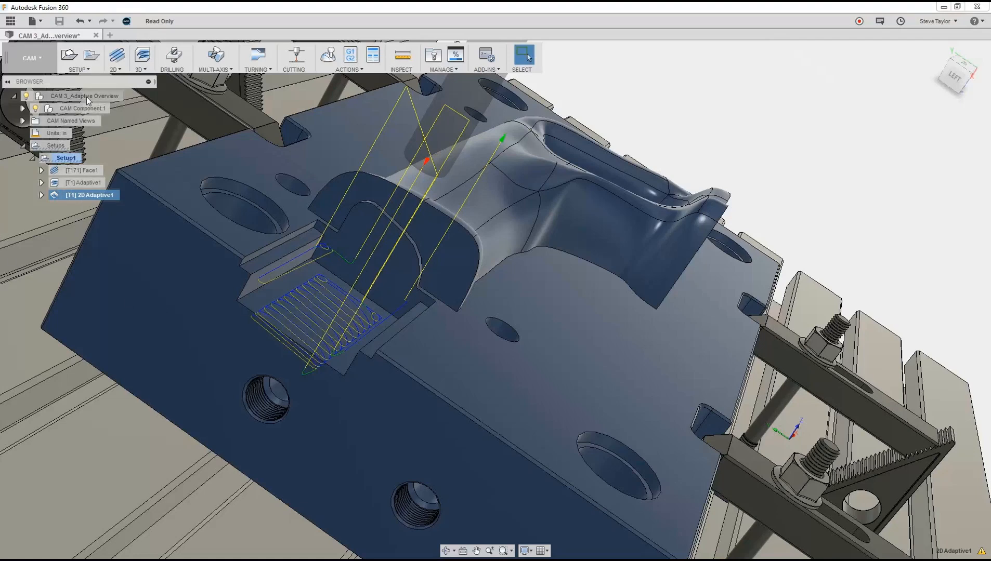
Step: Start a stock simulation of all operations in Setup1 and orient the model to show the whole block and its clamps
click(69, 158)
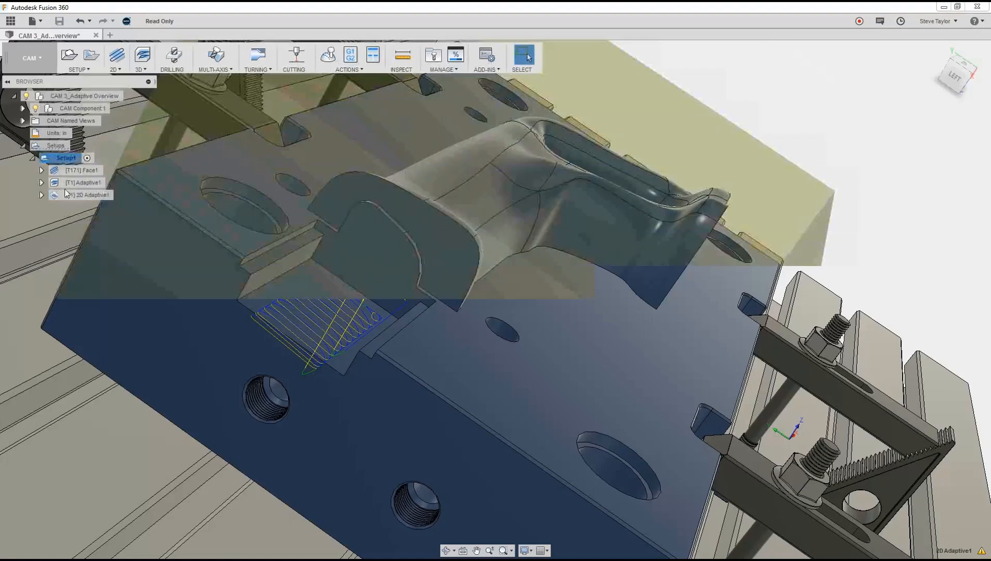
click(328, 59)
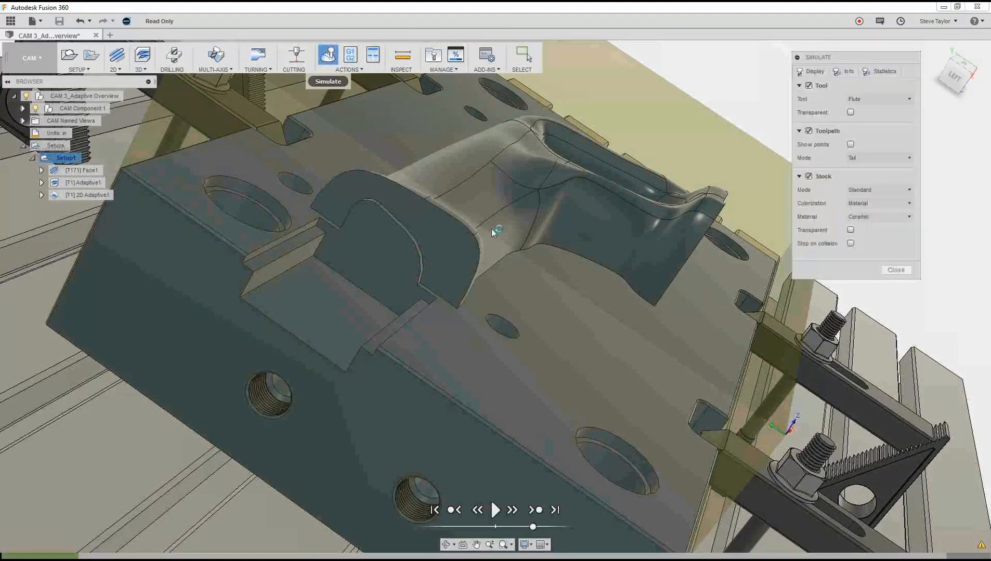
shift+middle_drag(611, 362, 530, 431)
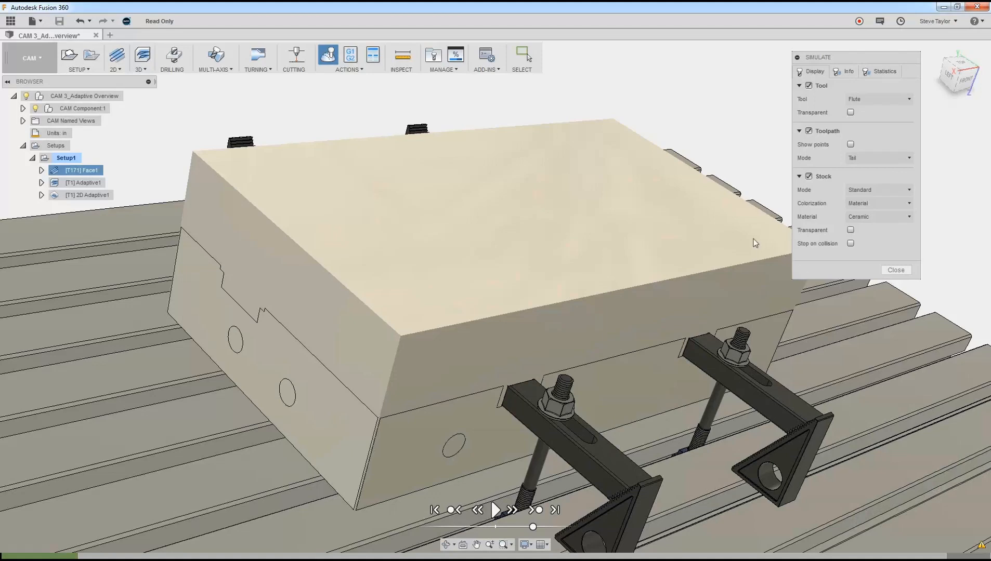
middle_drag(764, 202, 651, 258)
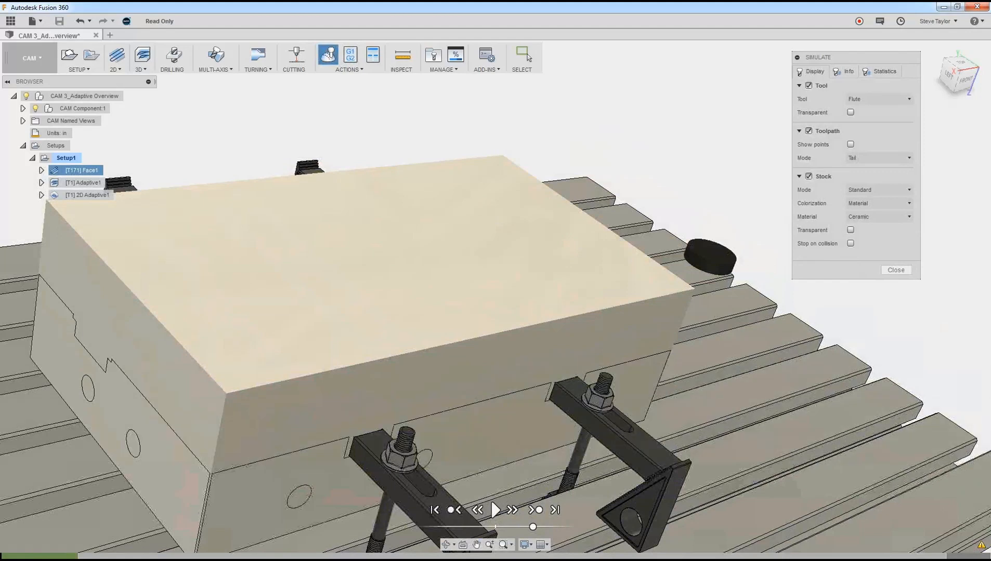
Step: Look through the simulation's tool and toolpath display options, and try the Mirror stock material before restoring Ceramic
click(850, 113)
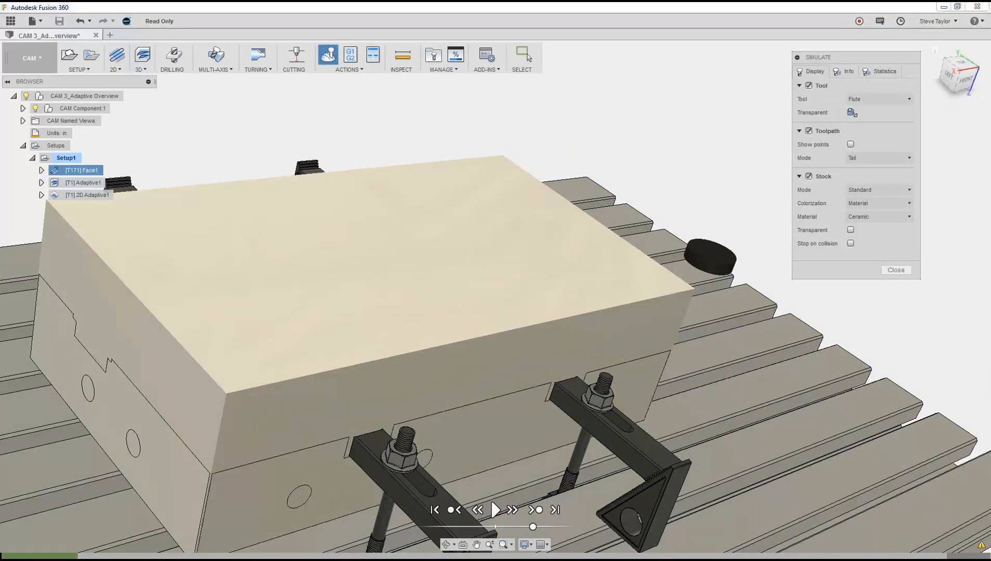
click(851, 112)
click(910, 158)
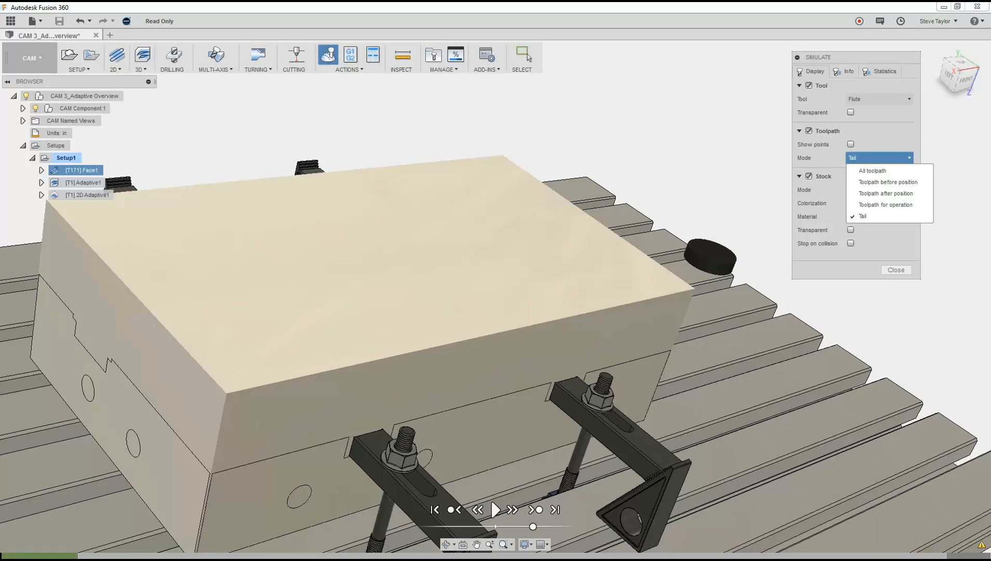
click(776, 225)
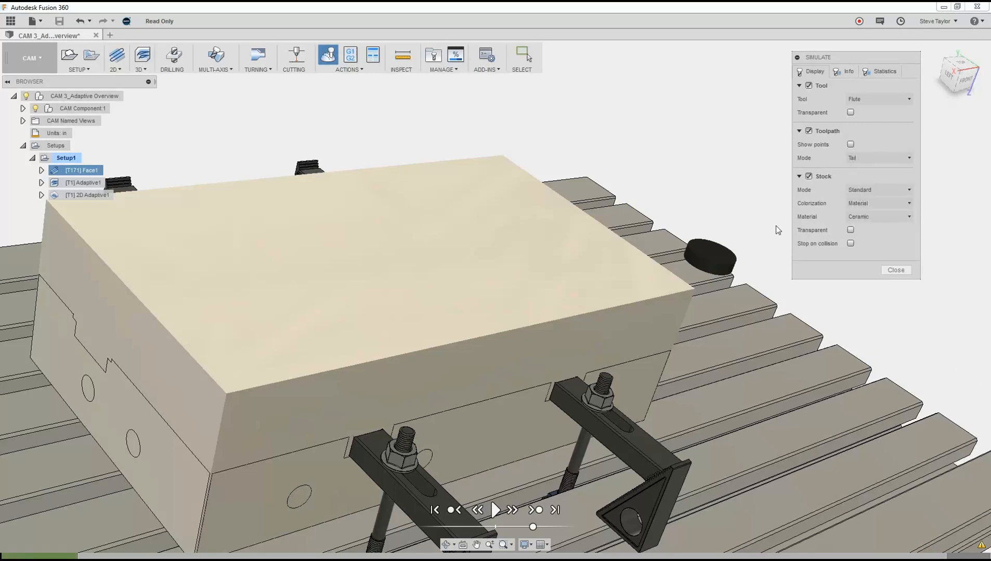
click(900, 218)
click(876, 253)
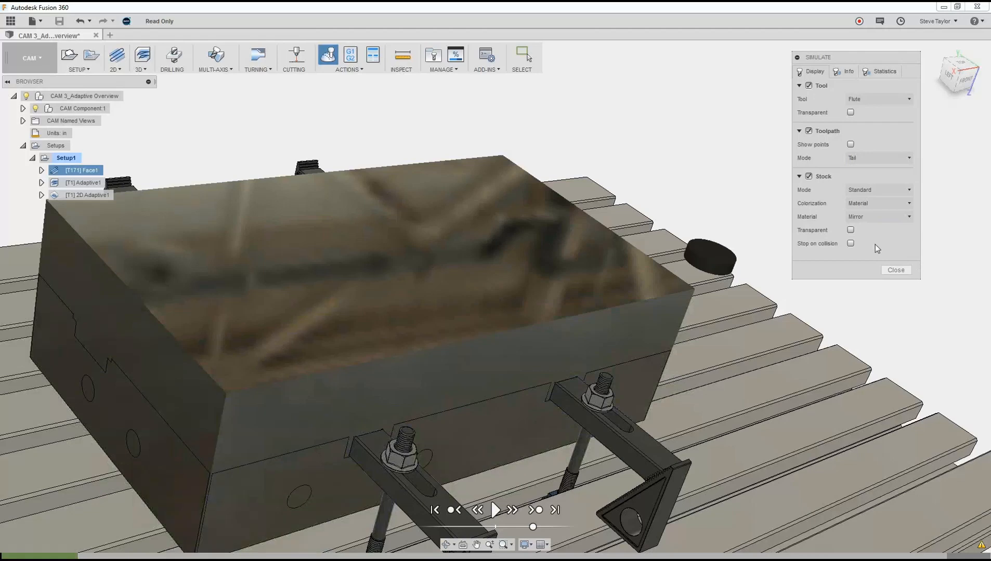
click(898, 216)
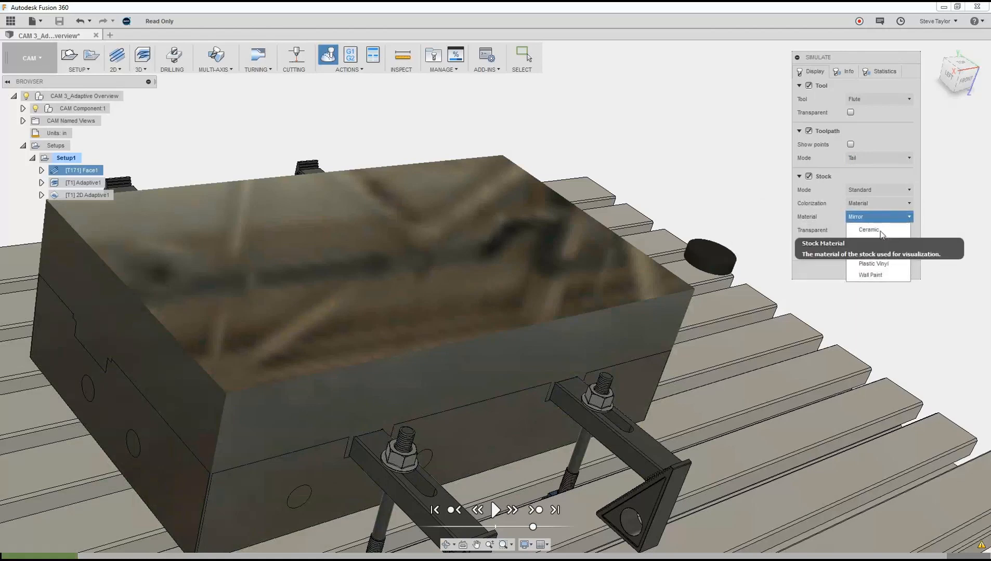
click(880, 231)
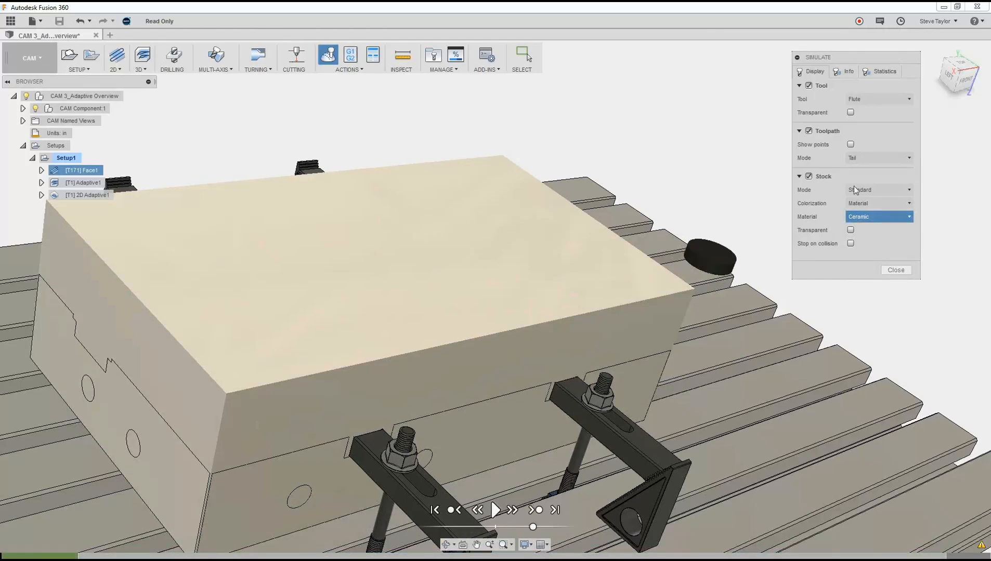
Step: Review the simulation's position, operation and verification info as well as its overall machining statistics
click(847, 72)
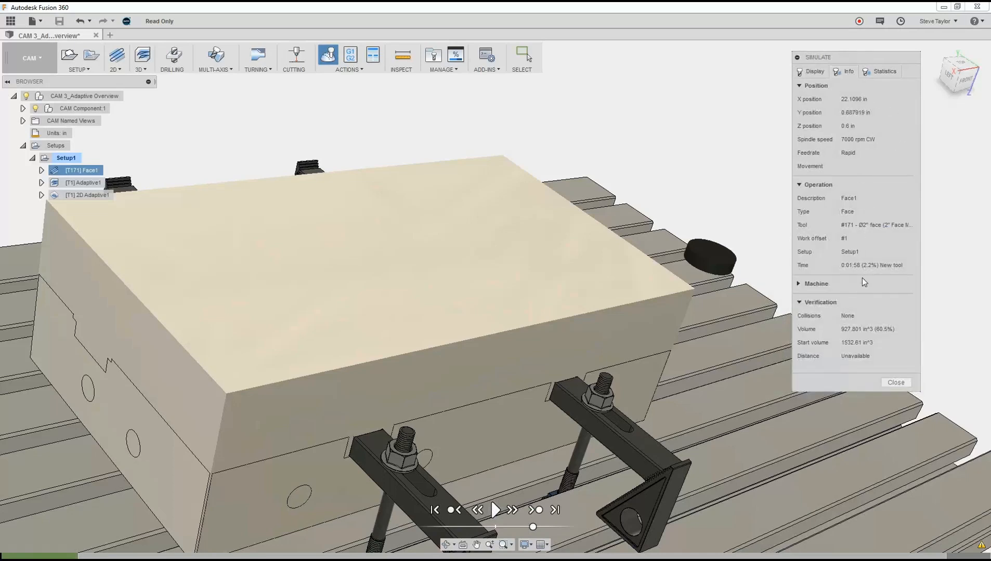
click(883, 76)
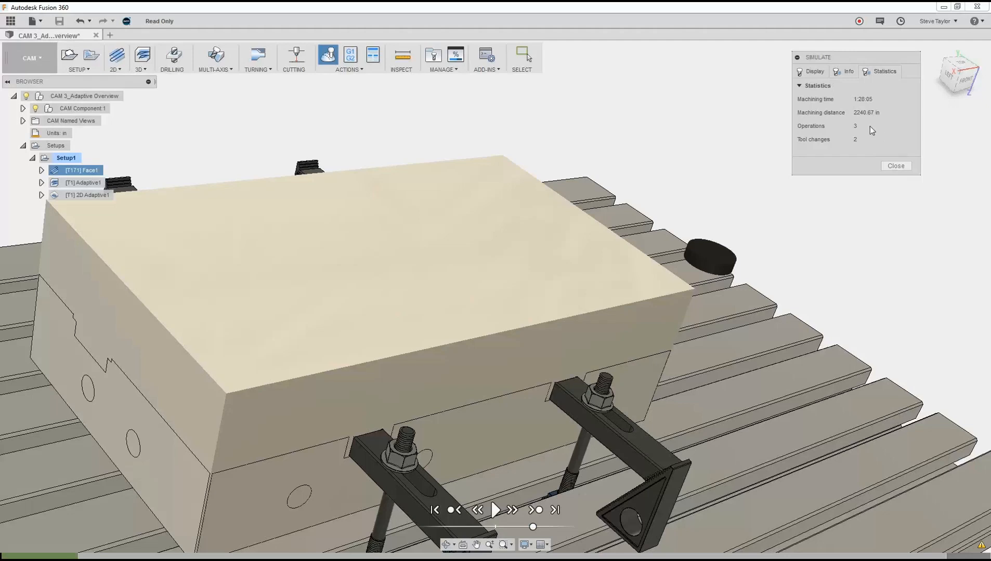
click(843, 72)
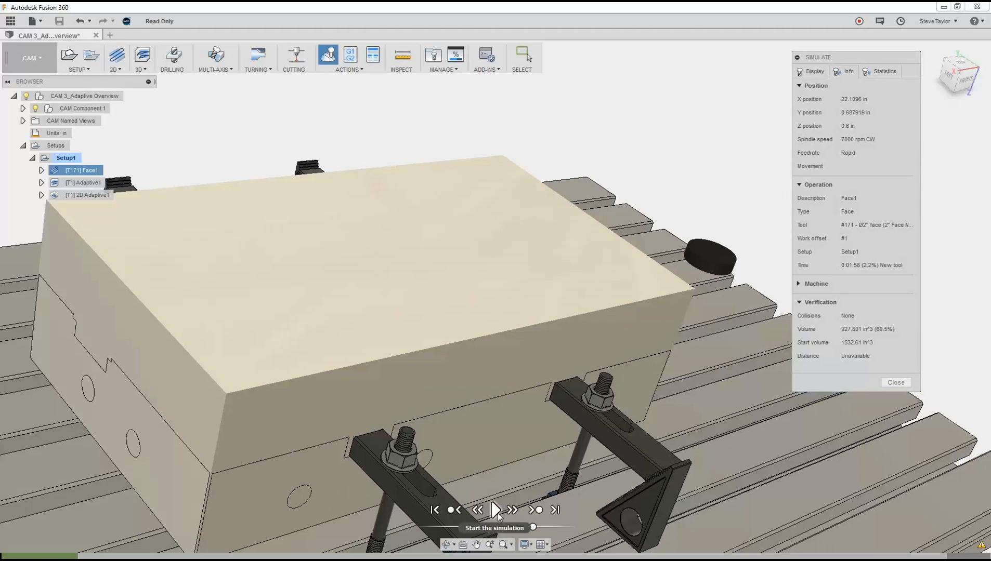
Step: Play the simulation into the 3D Adaptive operation, pause it and inspect the cut stock from different angles
click(496, 511)
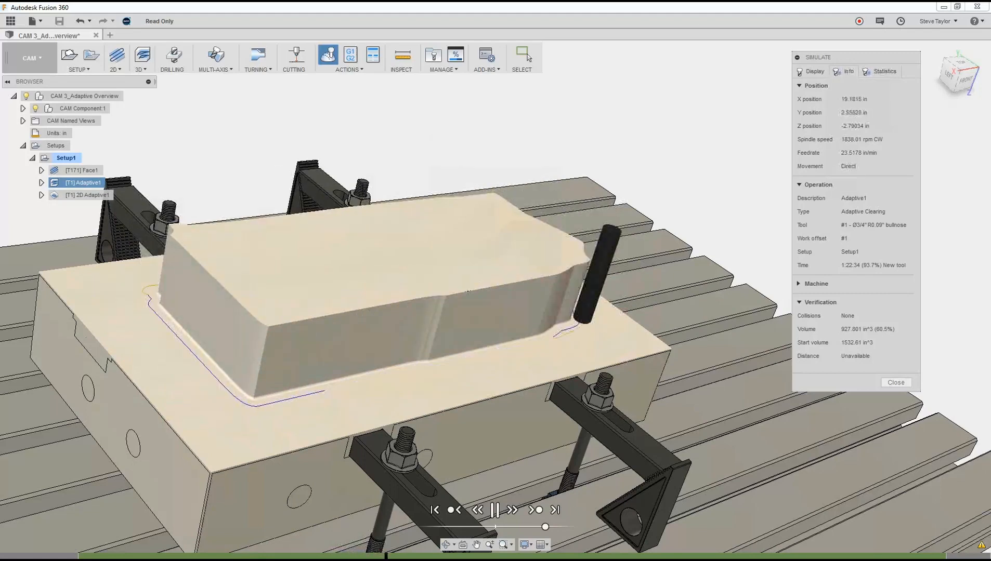
click(498, 511)
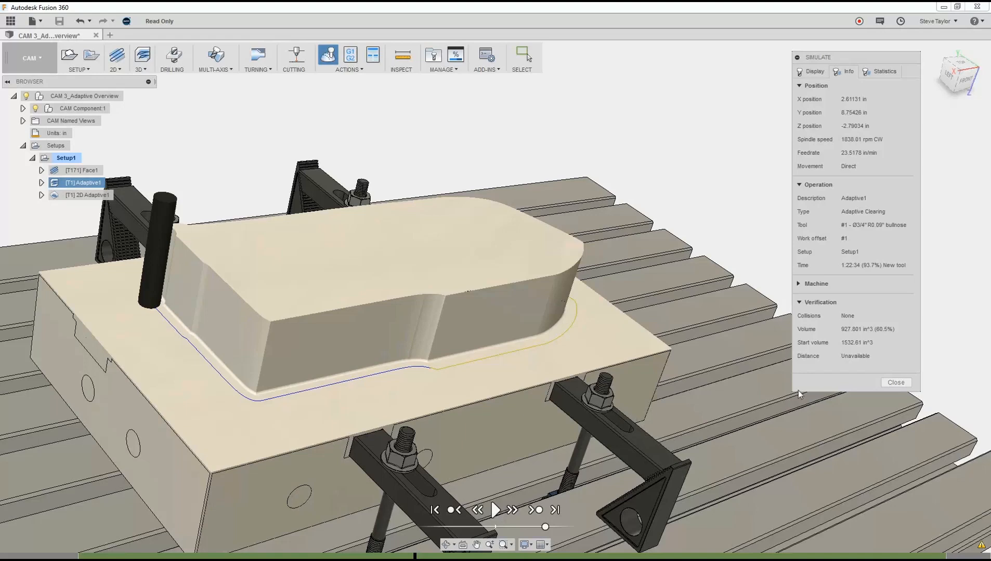
shift+middle_drag(291, 466, 291, 451)
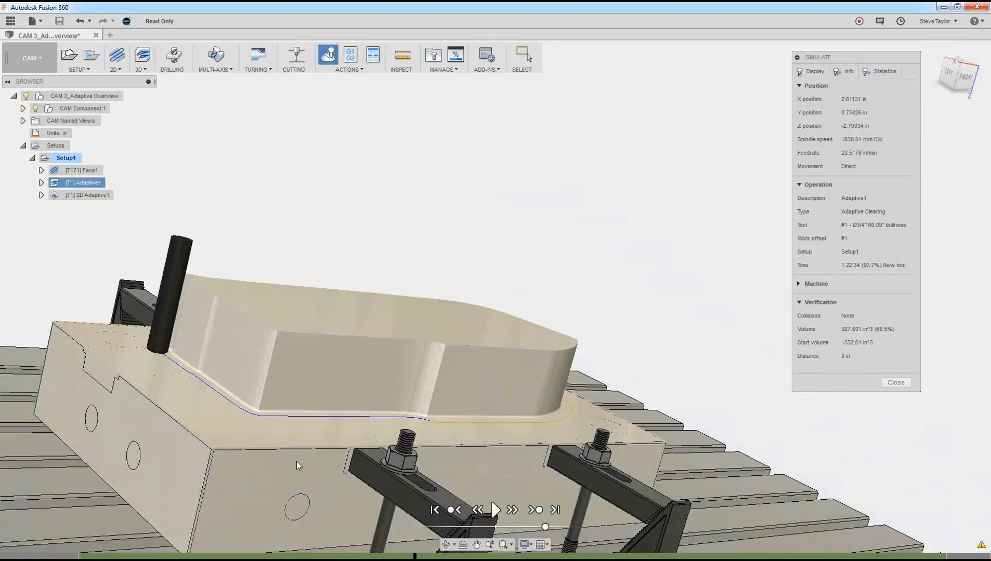
shift+middle_drag(296, 461, 307, 473)
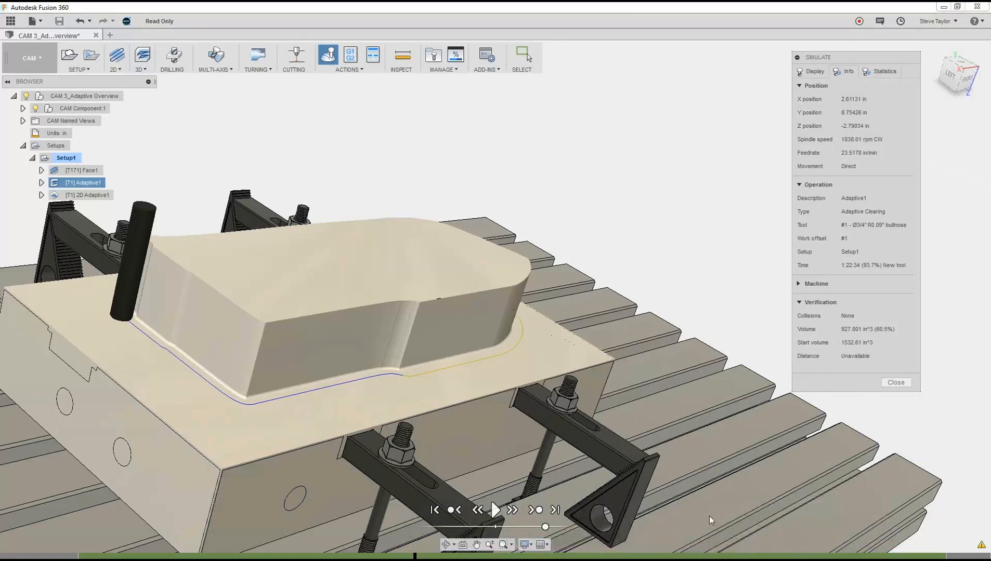
Step: Resume the Adaptive machining simulation and increase its playback speed slightly
click(495, 511)
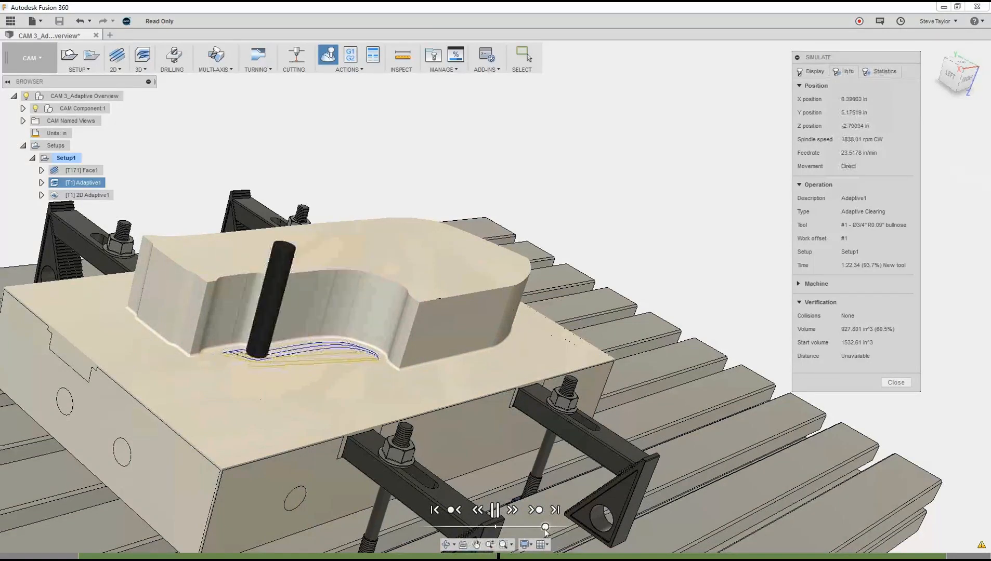
drag(545, 527, 552, 528)
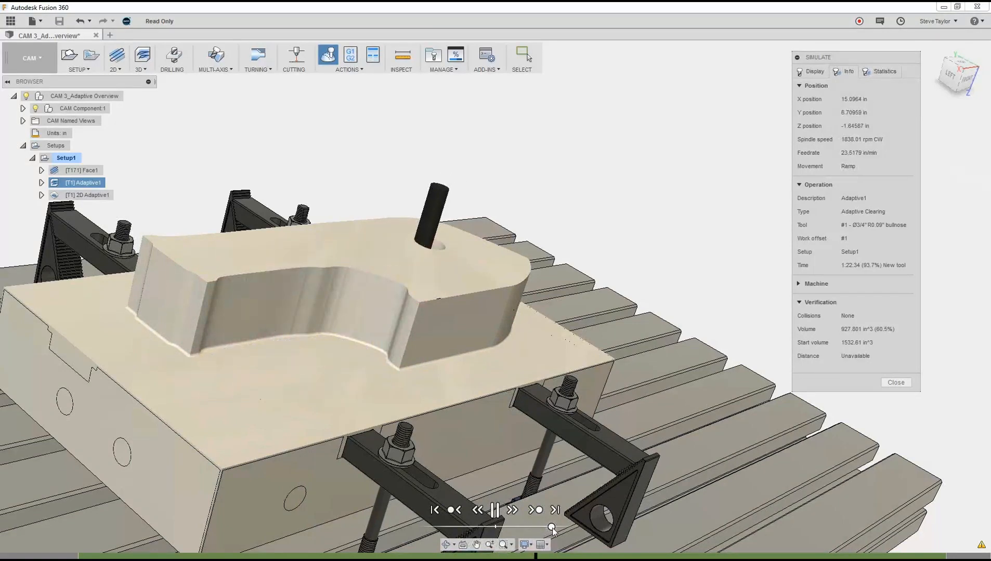